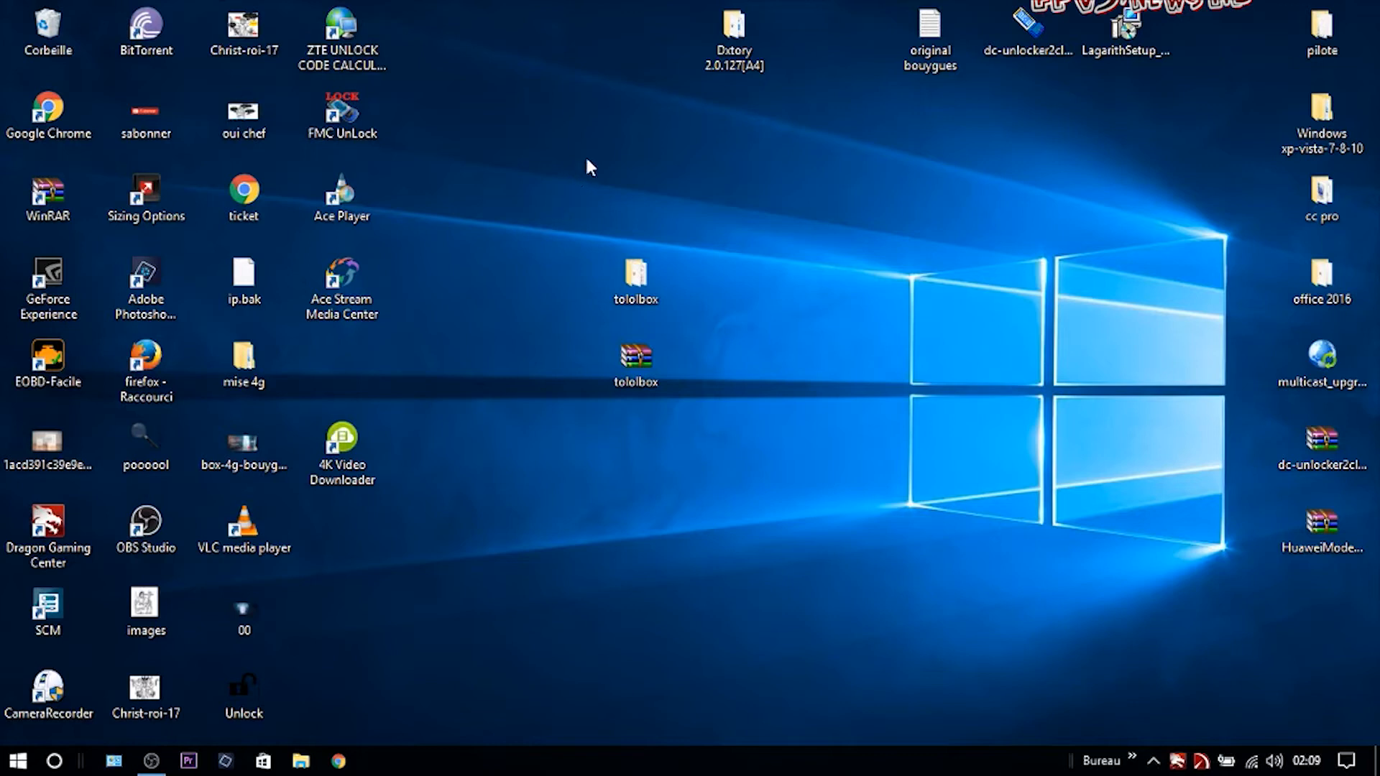
# Bring up Chrome from the taskbar and check the available Wi-Fi networks.
pyautogui.moveTo(575, 159); pyautogui.dragTo(707, 644)
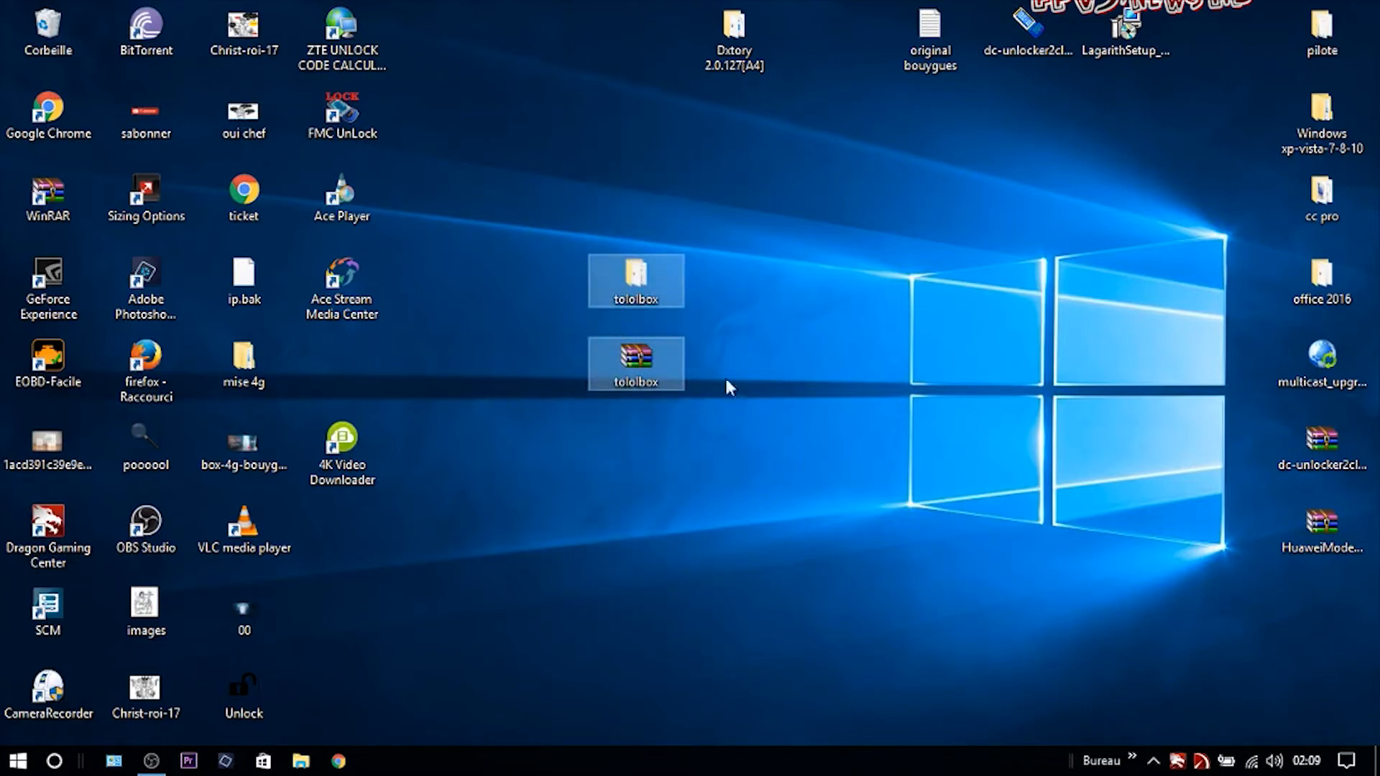
pyautogui.click(562, 153)
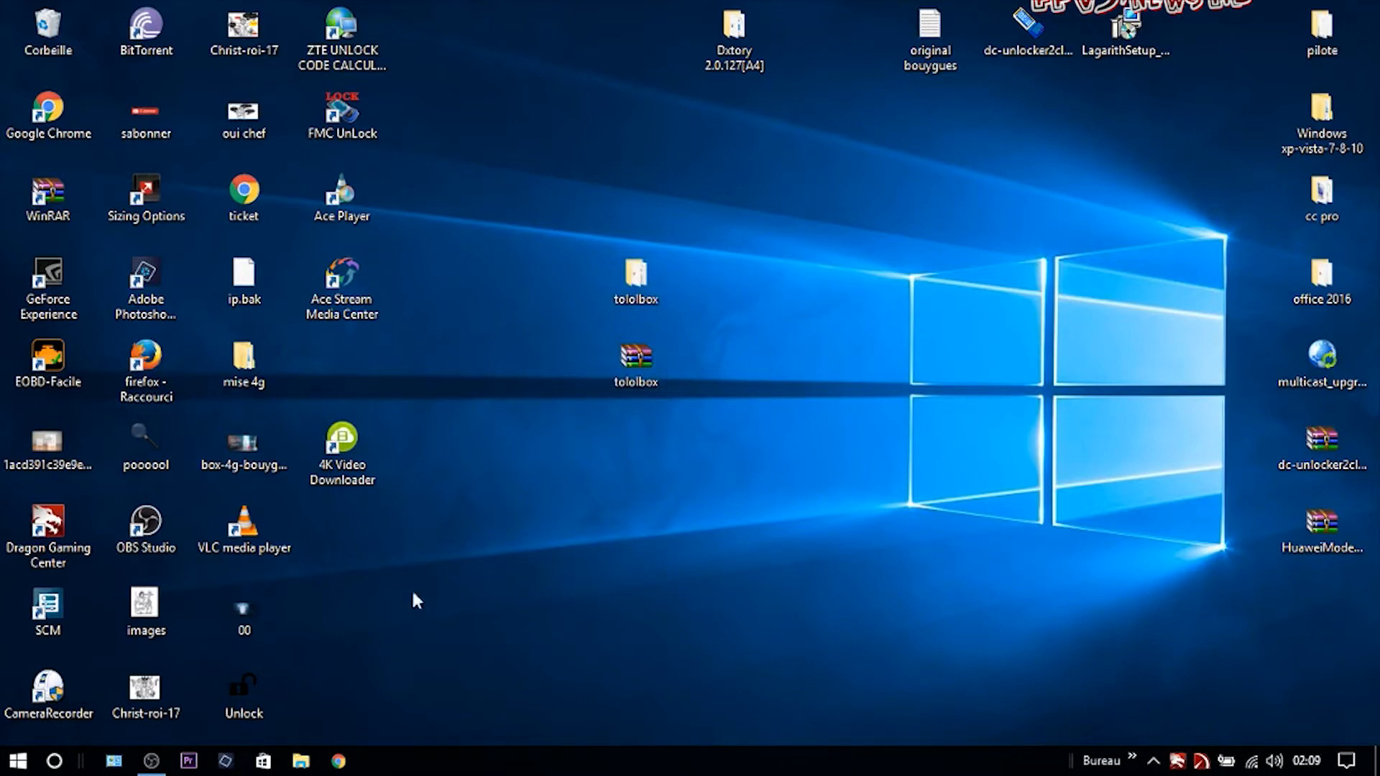
pyautogui.click(340, 763)
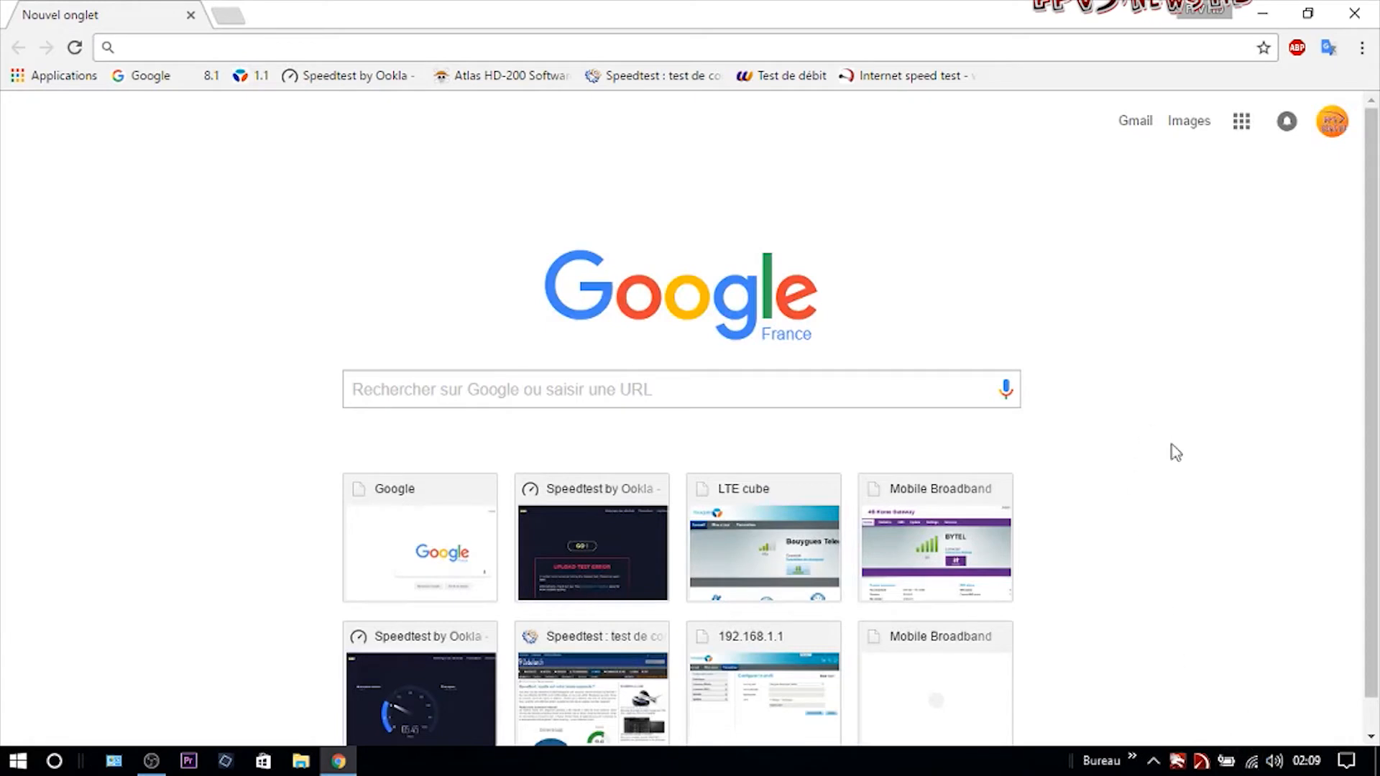
pyautogui.click(1252, 761)
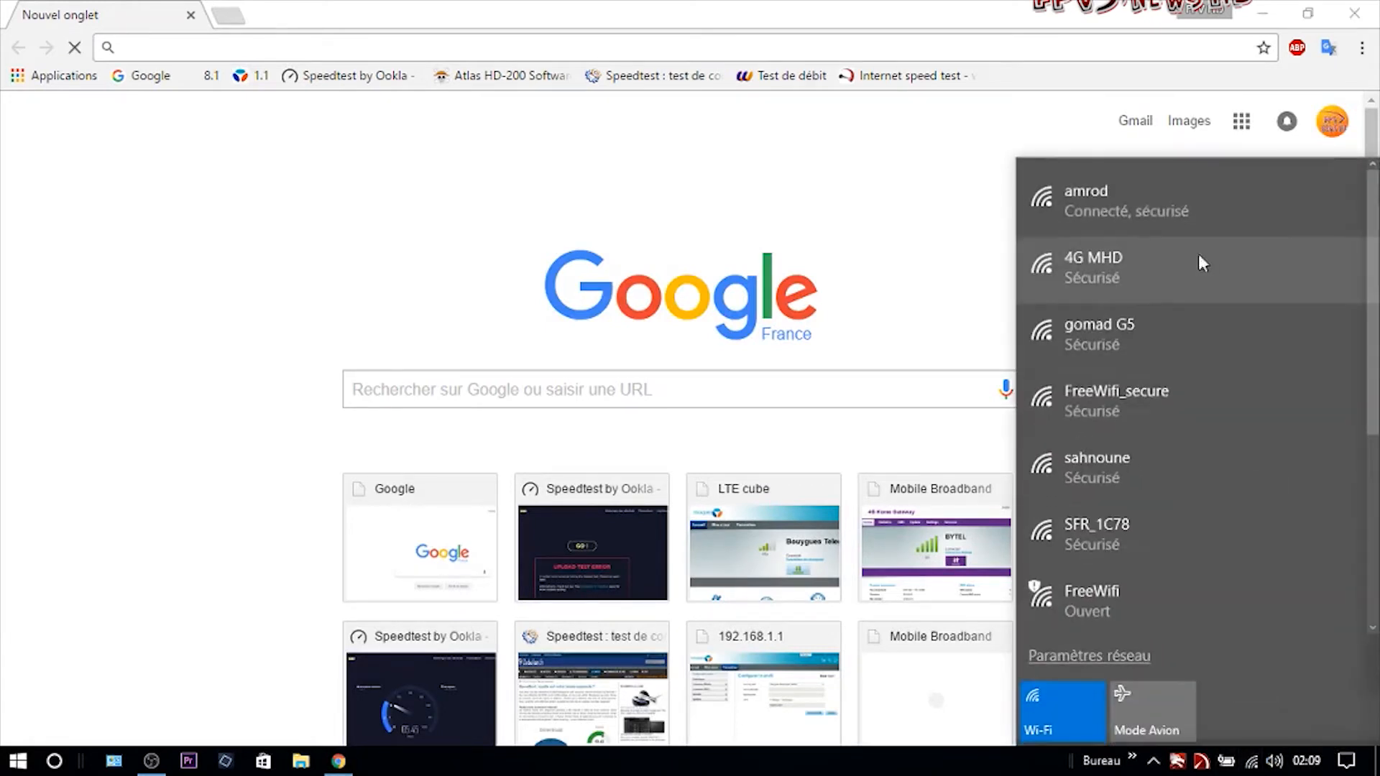
pyautogui.click(234, 180)
# Load the router page at 192.168.1.1 in the address bar.
pyautogui.click(219, 49)
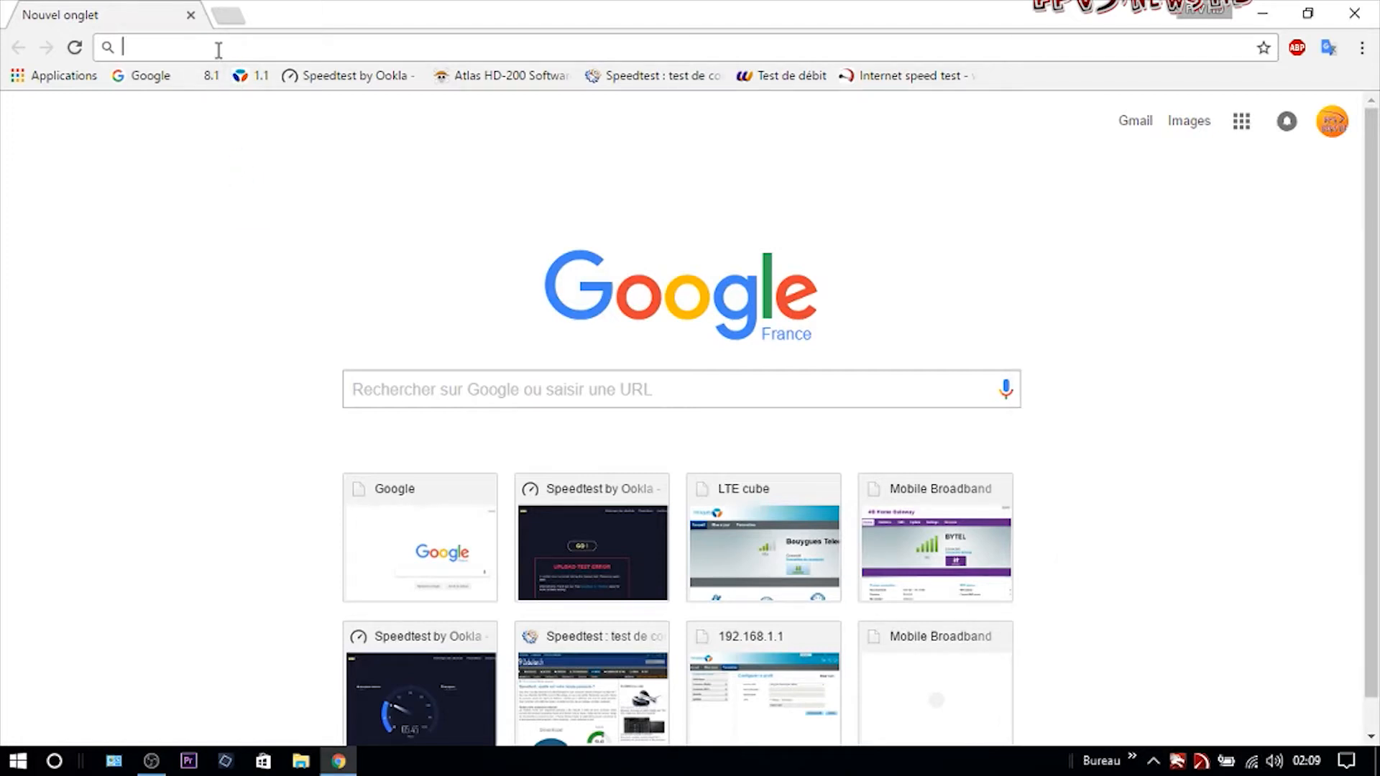
pyautogui.write('192.168.1.1')
pyautogui.press('Return')
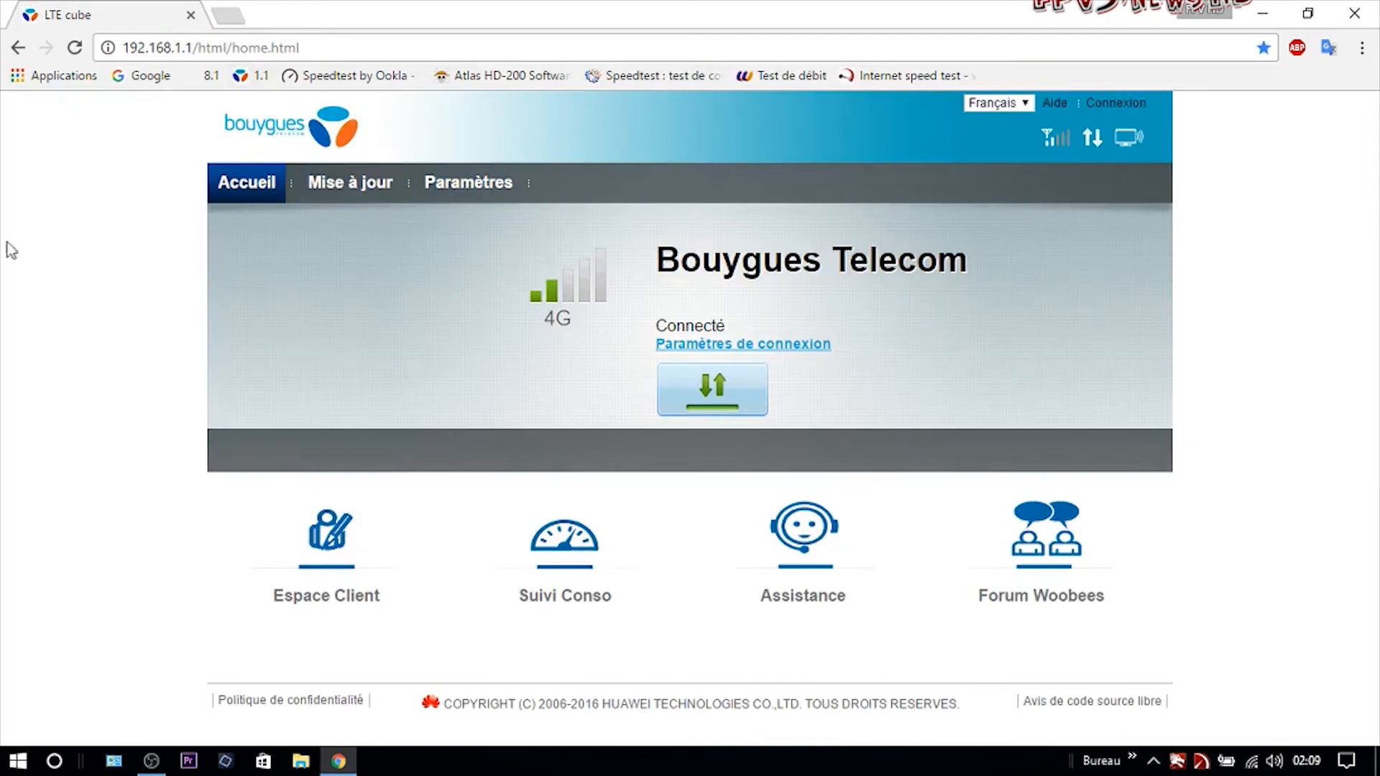
# Sign in to the router's Paramètres with the saved credentials.
pyautogui.click(468, 183)
pyautogui.doubleClick(611, 369)
pyautogui.doubleClick(610, 391)
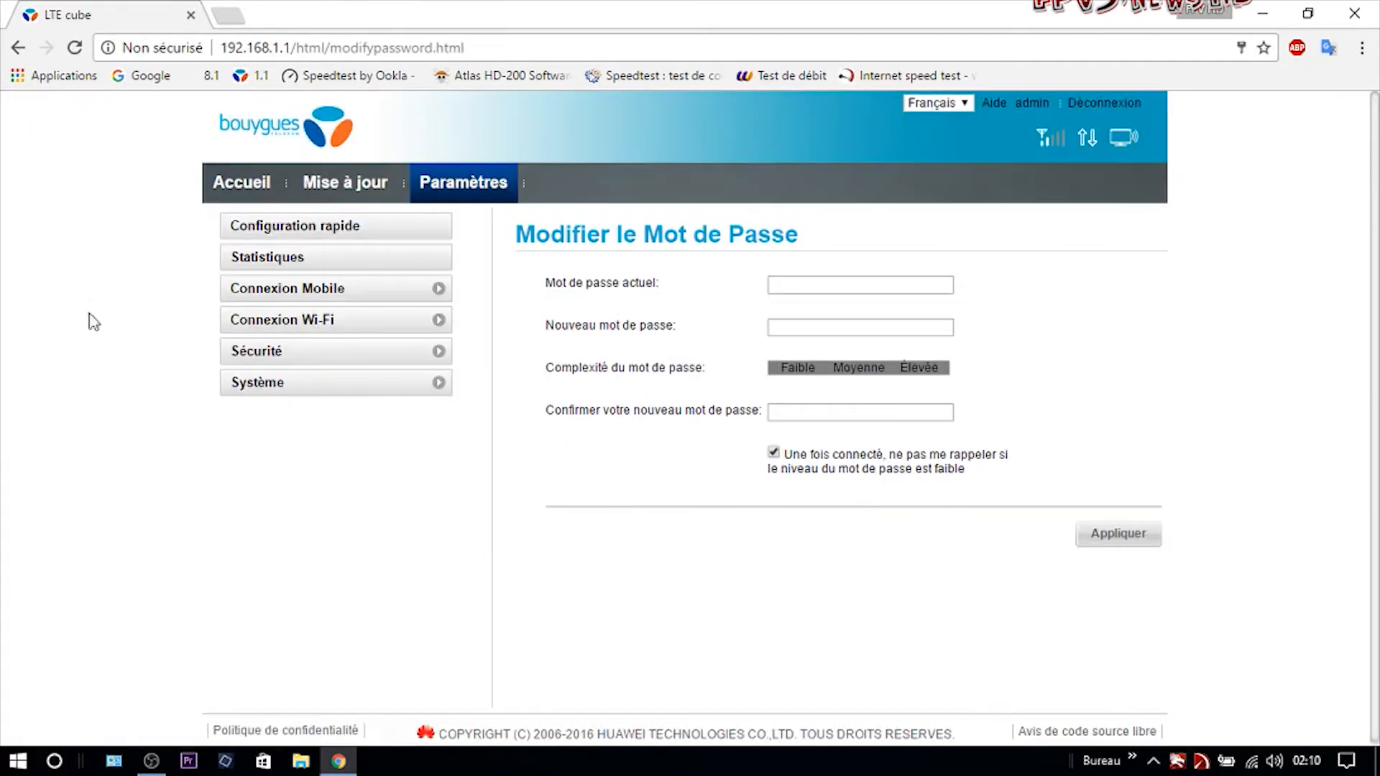
# Open Système > Restaurer and point out the restore-defaults description.
pyautogui.click(283, 390)
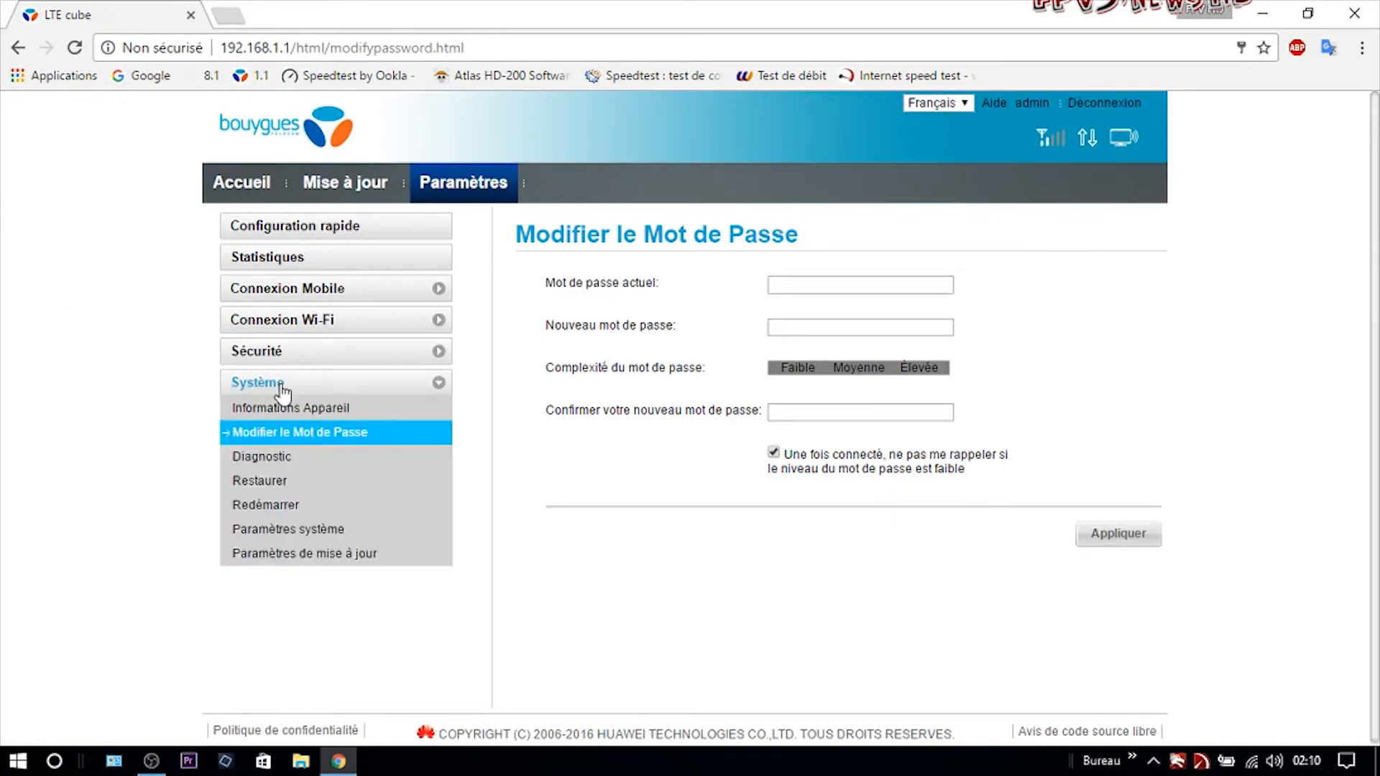
pyautogui.click(291, 481)
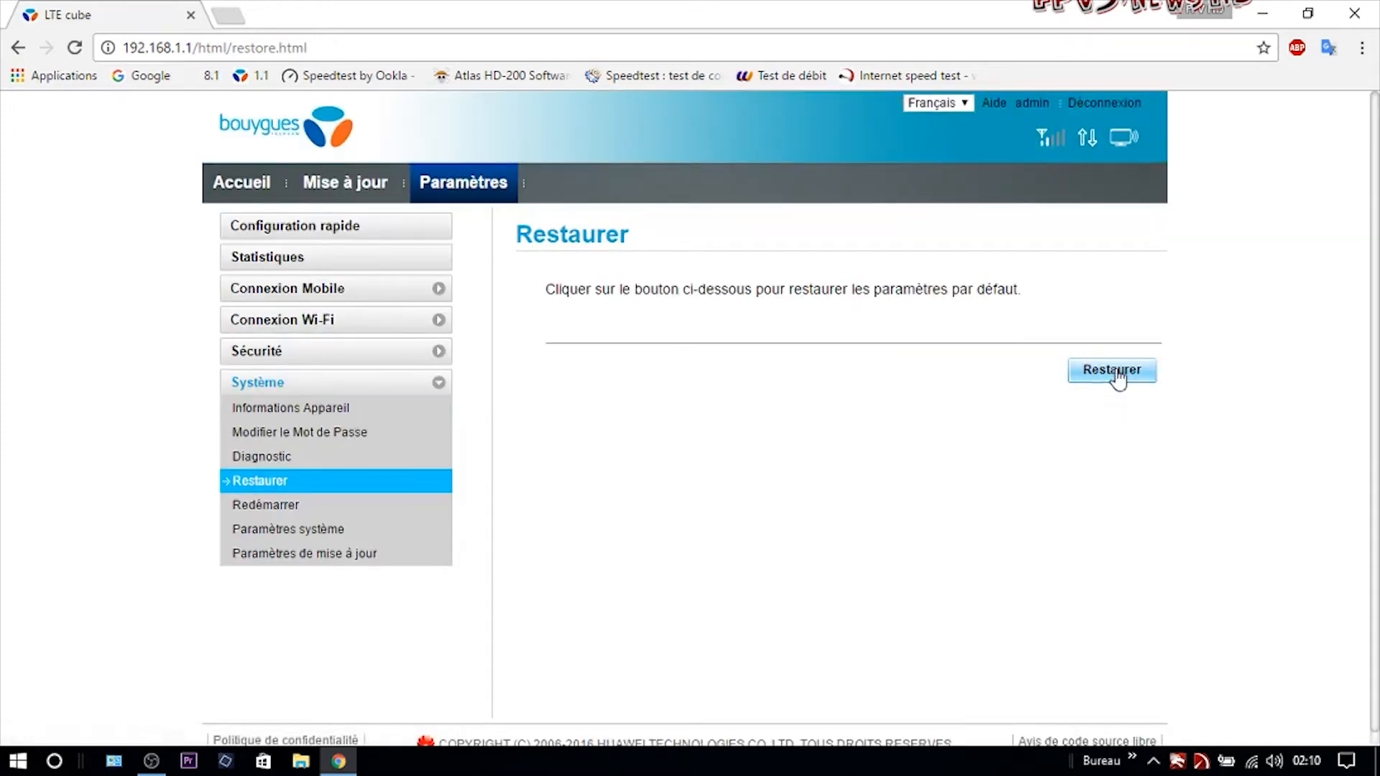
pyautogui.moveTo(1035, 295); pyautogui.dragTo(538, 298)
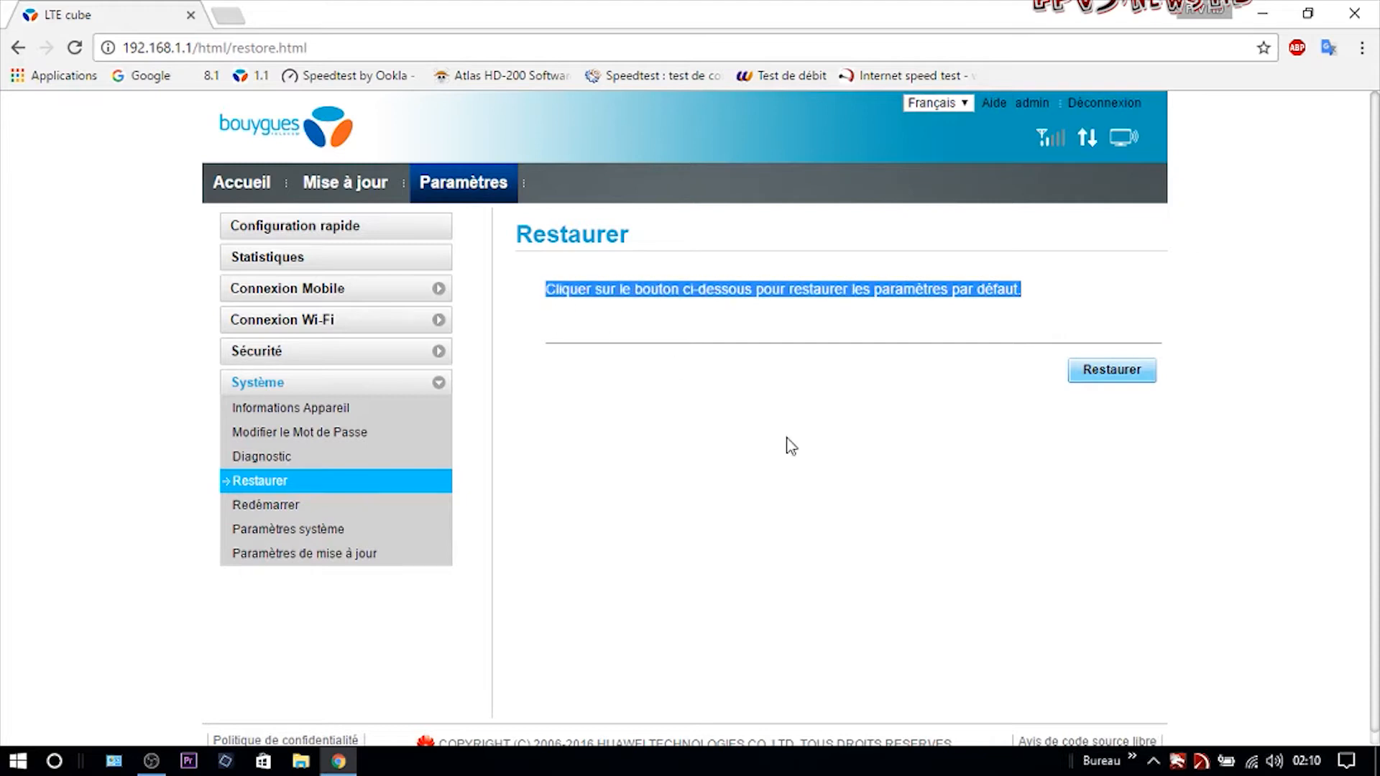
pyautogui.click(621, 340)
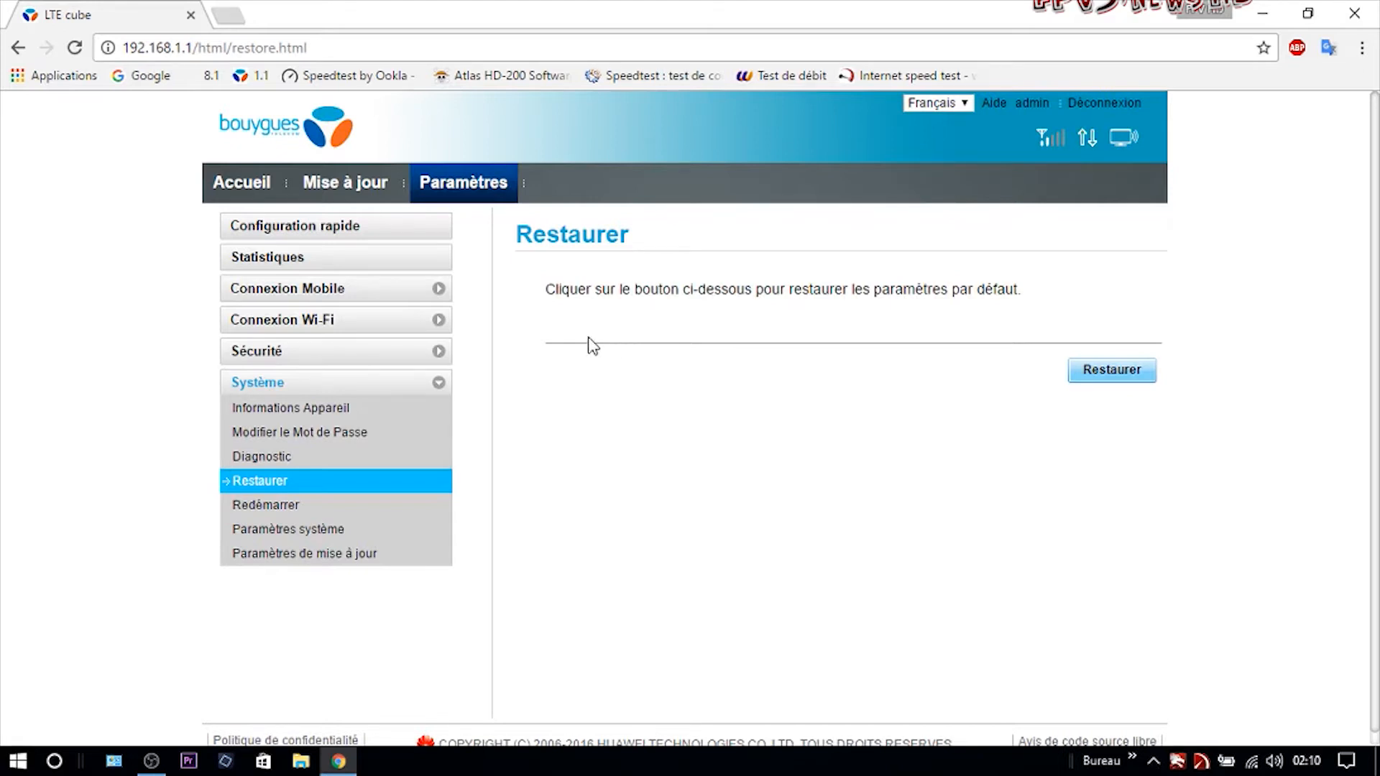
# Return to the Accueil page and minimise Chrome to show the desktop.
pyautogui.click(243, 184)
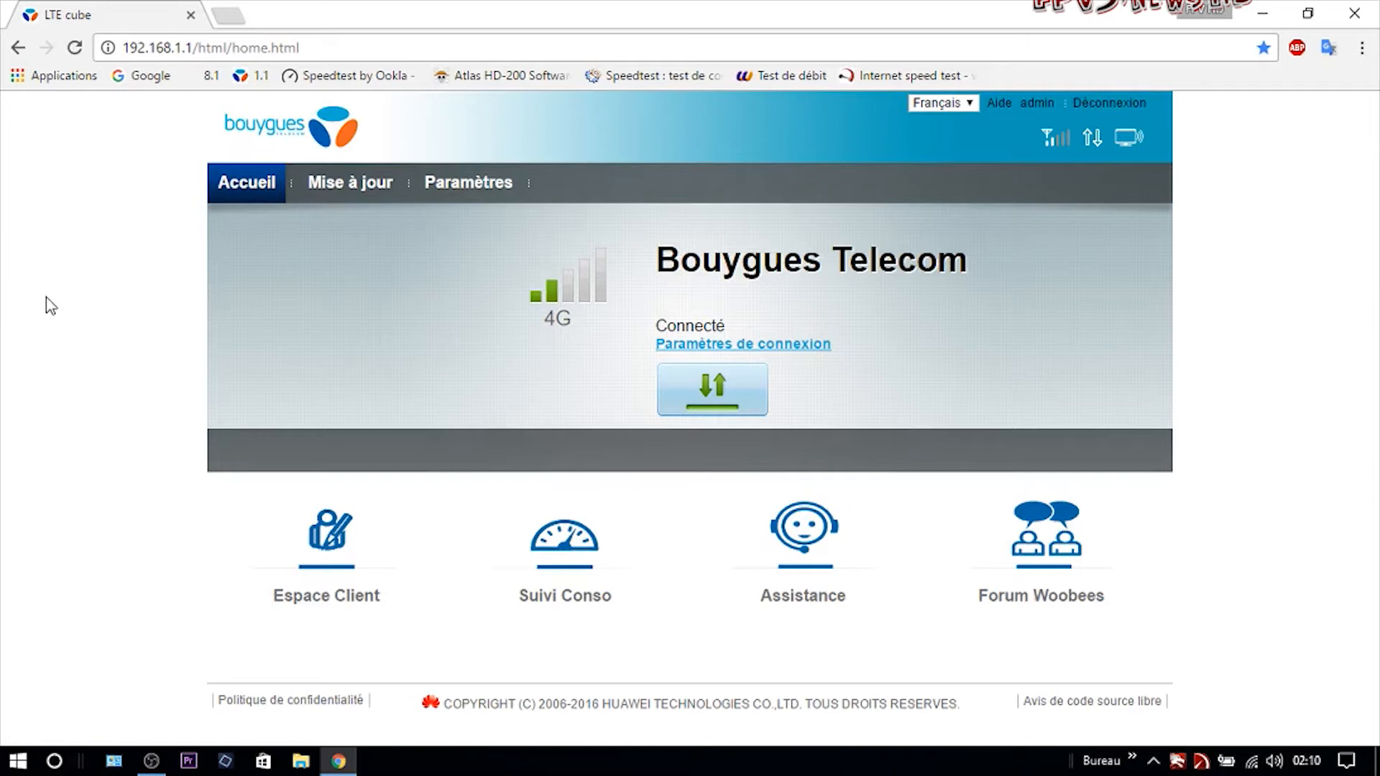
pyautogui.click(1258, 22)
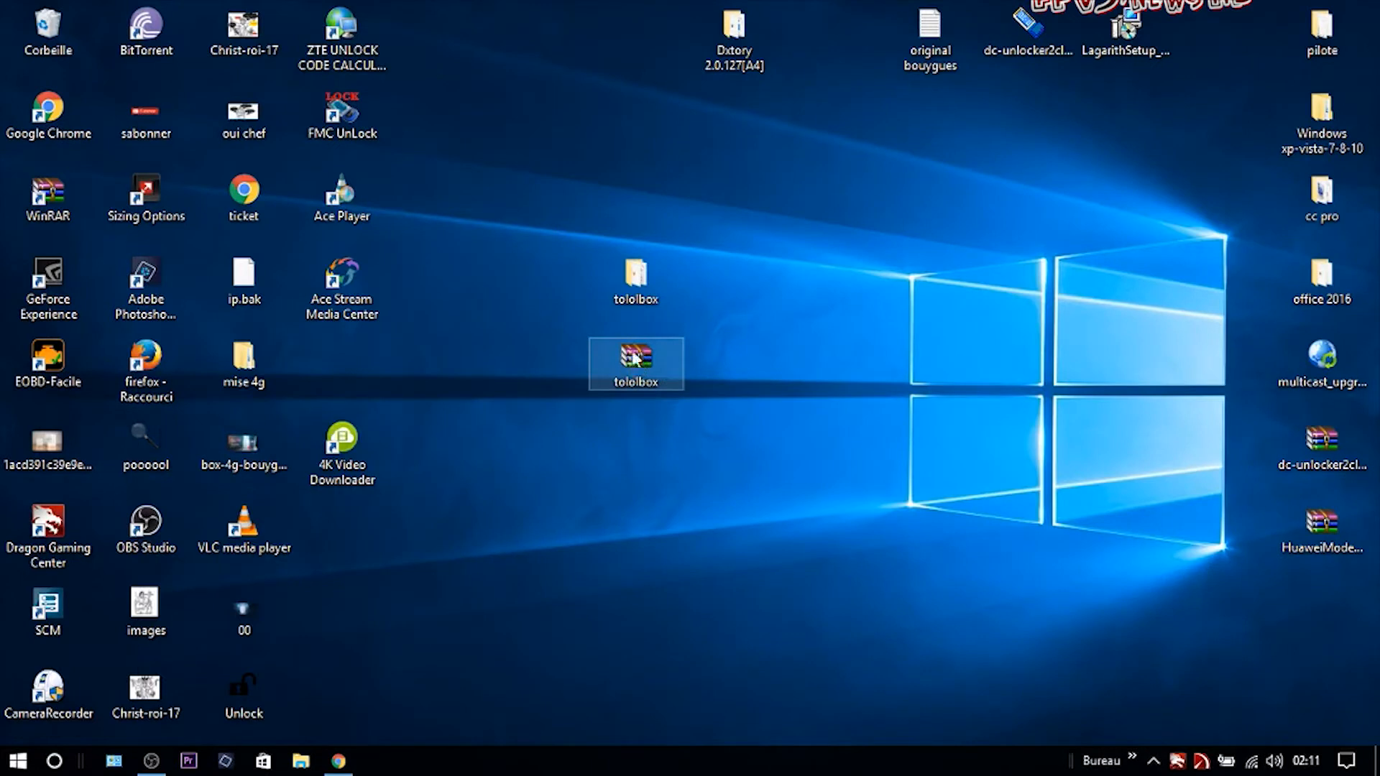
# Open tololbox.rar in WinRAR and drag the tololbox folder onto the desktop.
pyautogui.moveTo(636, 356); pyautogui.dragTo(769, 437)
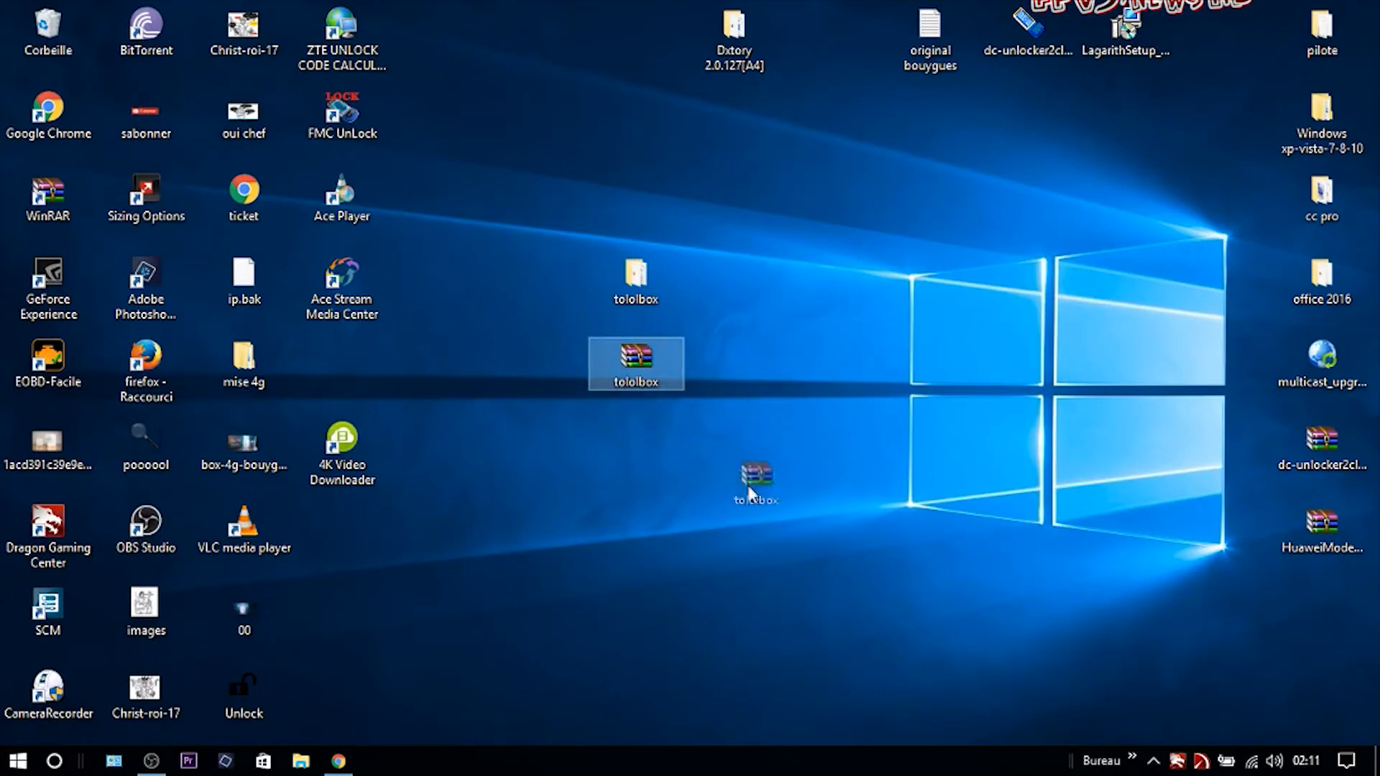
pyautogui.moveTo(573, 377); pyautogui.dragTo(624, 389)
pyautogui.doubleClick(642, 368)
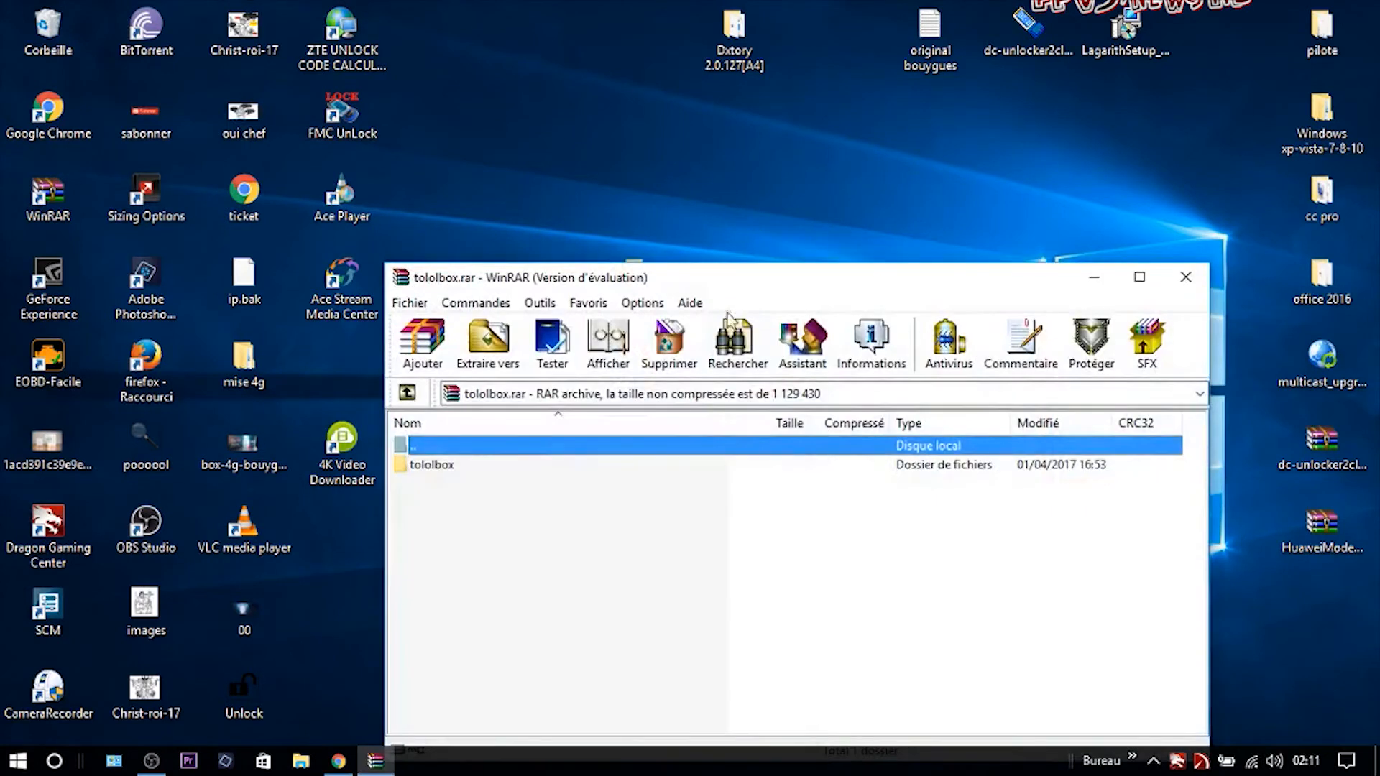
pyautogui.moveTo(734, 279); pyautogui.dragTo(1160, 314)
pyautogui.click(854, 503)
pyautogui.moveTo(854, 503); pyautogui.dragTo(548, 144)
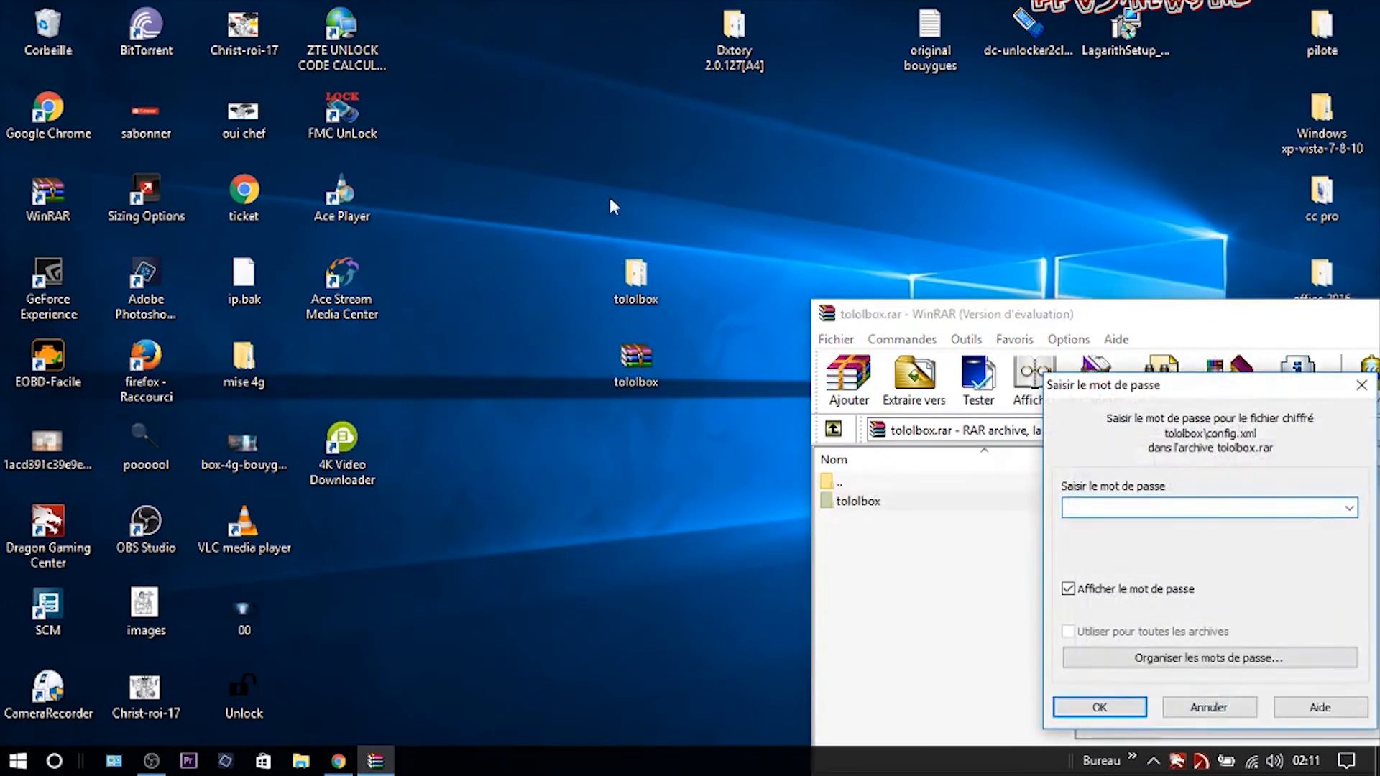
# Enter the archive password, replace the existing files, and close WinRAR.
pyautogui.moveTo(1194, 392); pyautogui.dragTo(928, 156)
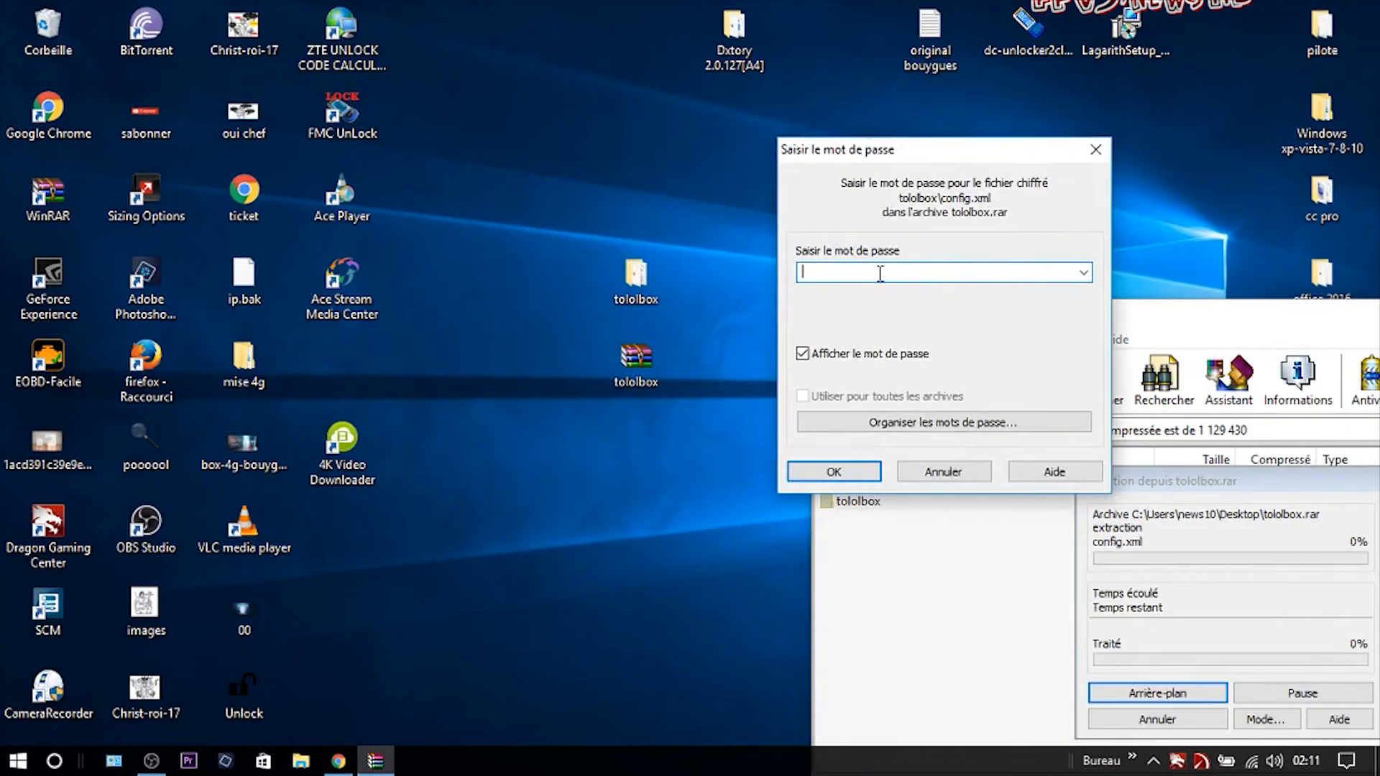
pyautogui.click(853, 478)
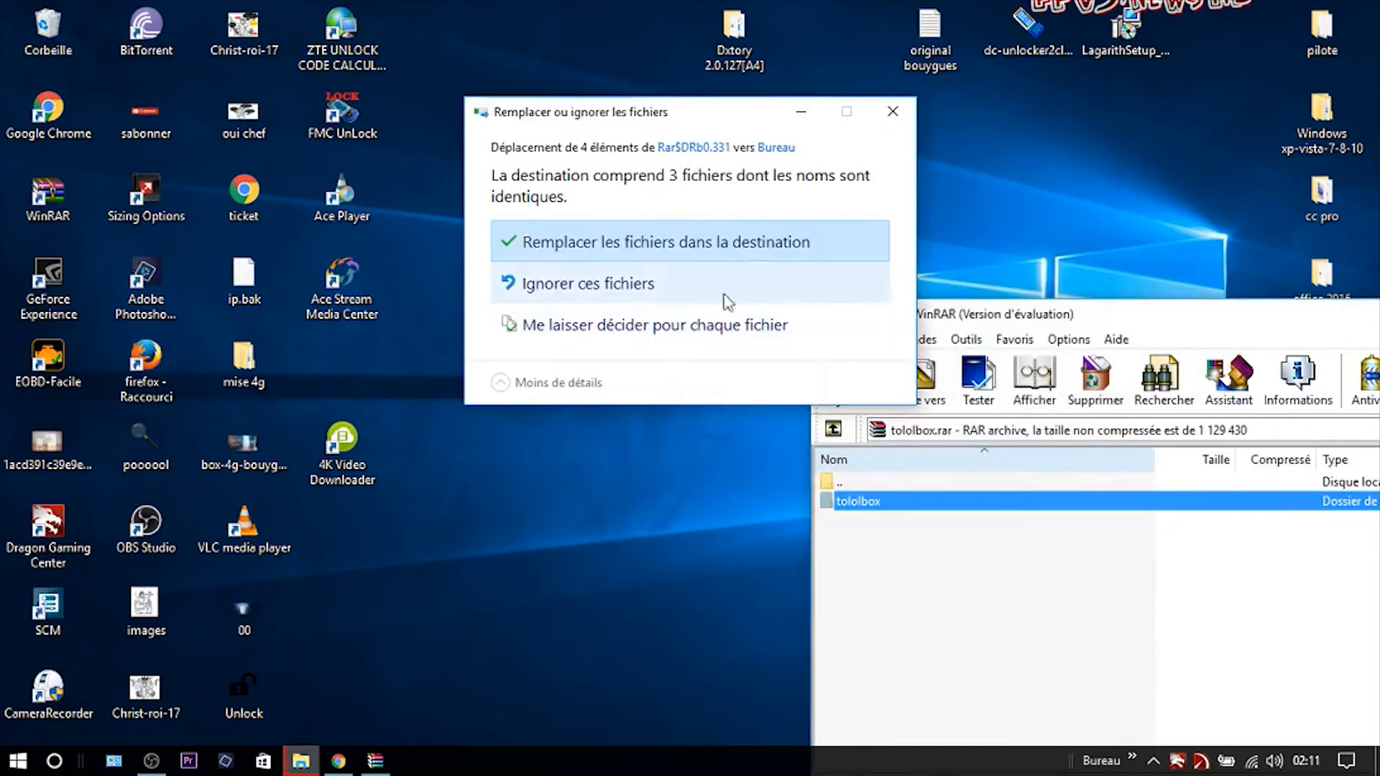
pyautogui.click(747, 253)
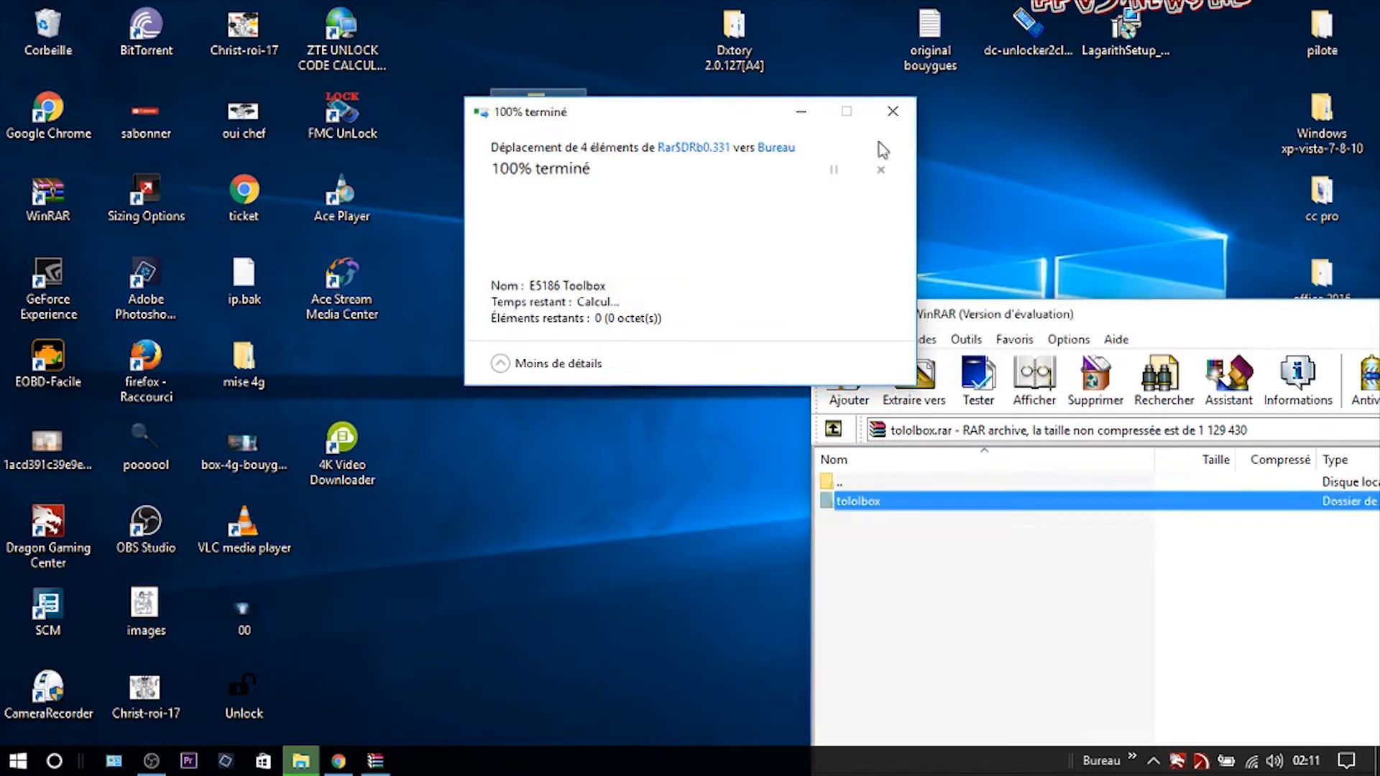
pyautogui.moveTo(1146, 322); pyautogui.dragTo(853, 310)
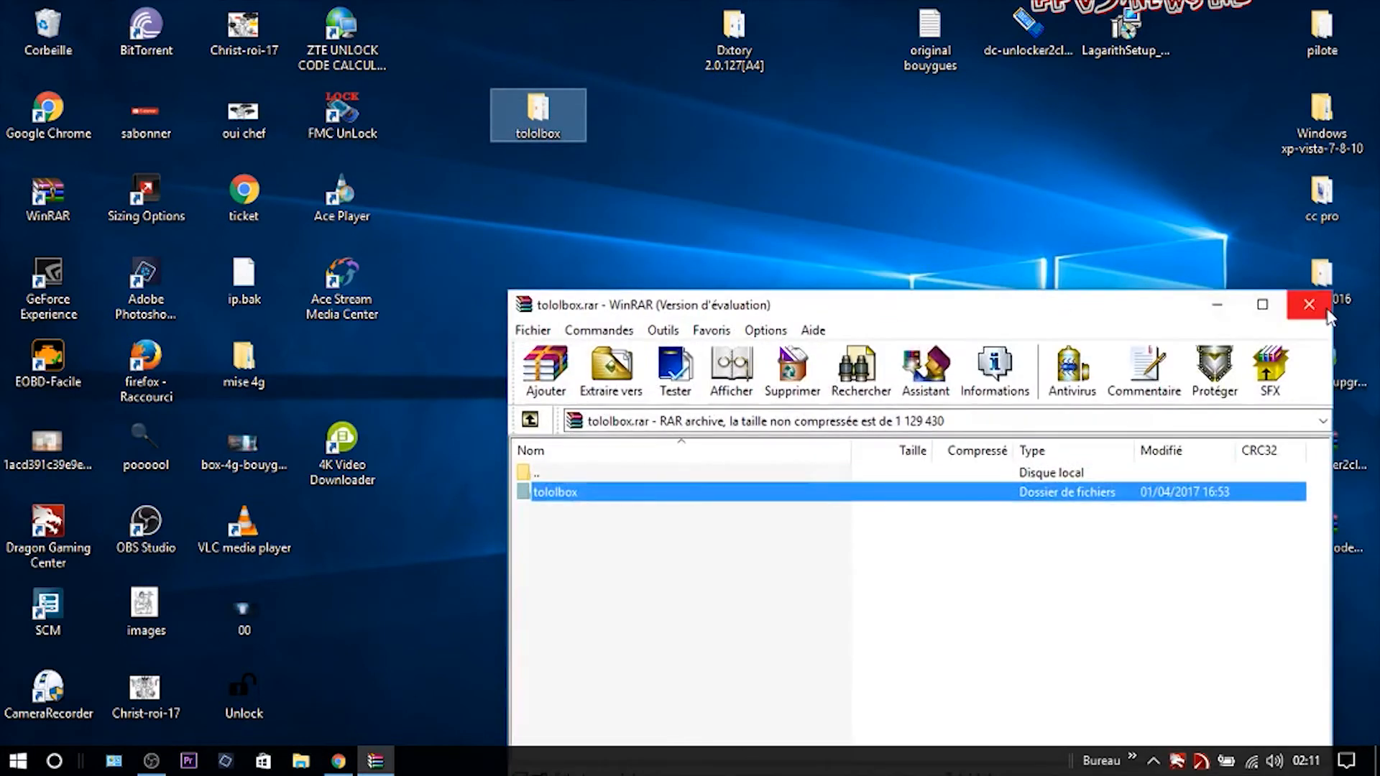
pyautogui.click(1321, 307)
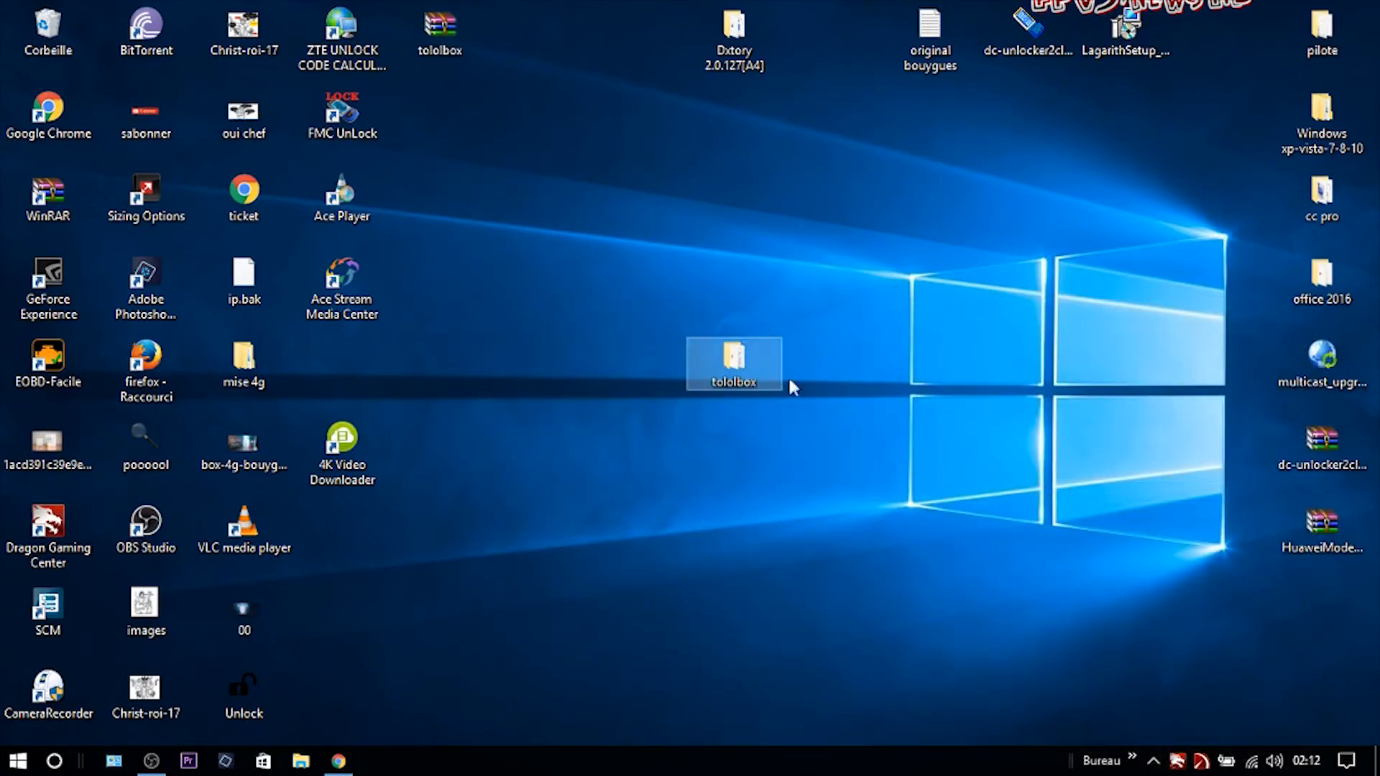
# Open the extracted tololbox folder and launch the E5186 Toolbox application.
pyautogui.doubleClick(732, 359)
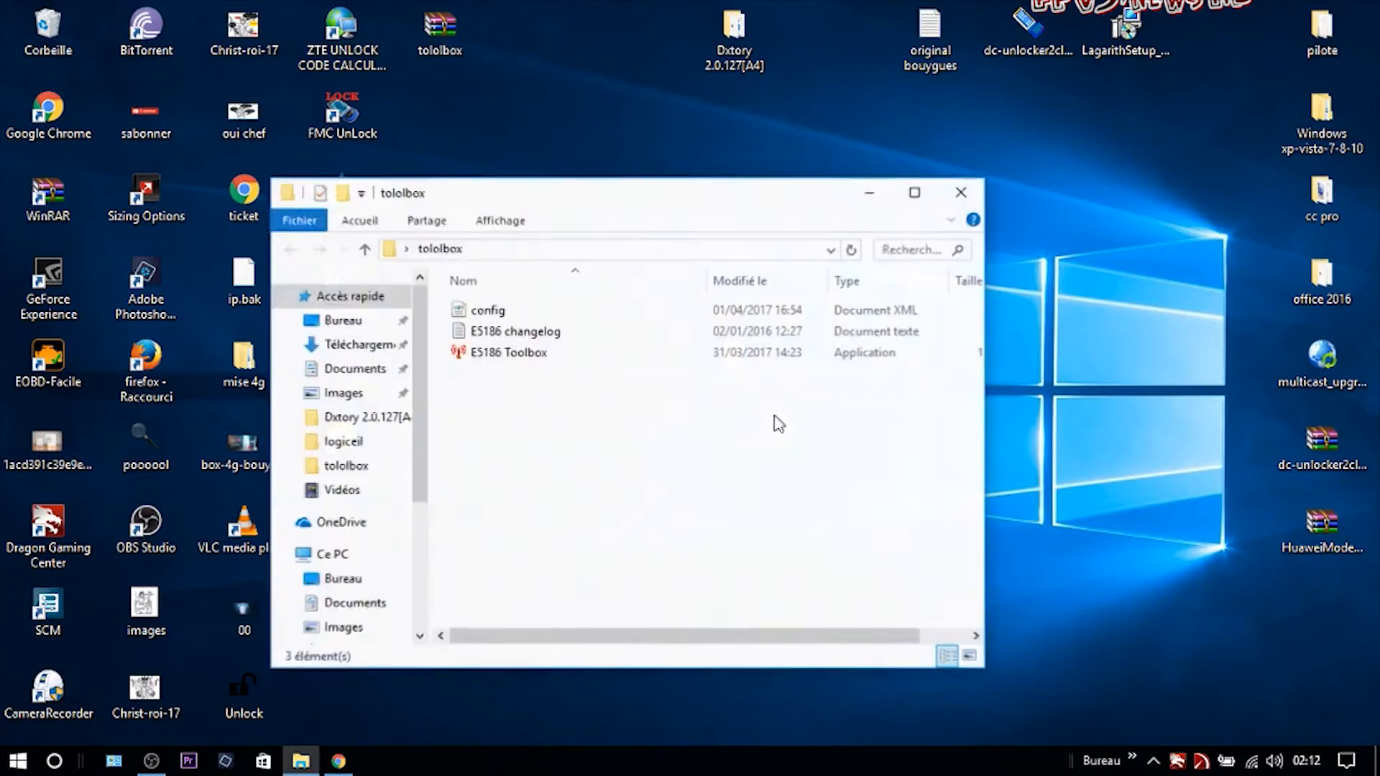
pyautogui.doubleClick(540, 357)
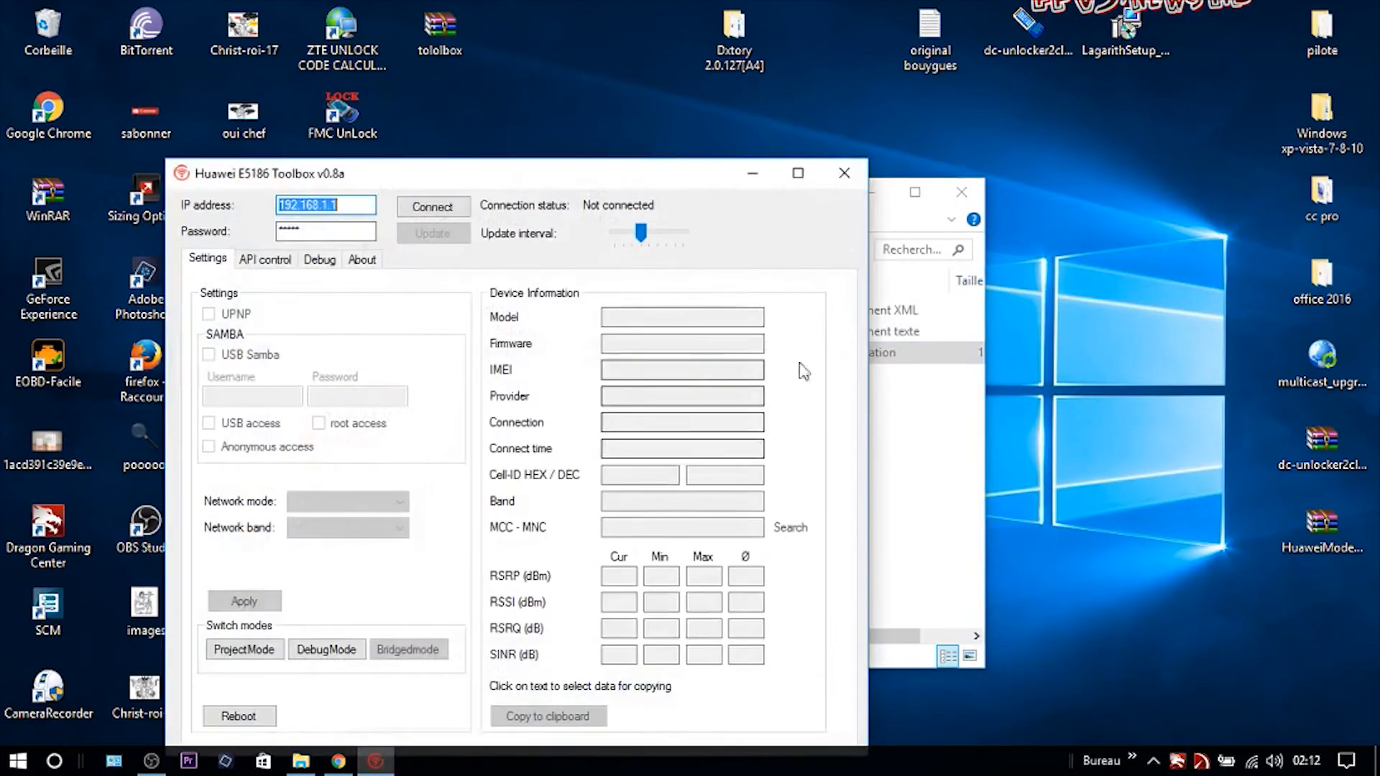
pyautogui.click(880, 197)
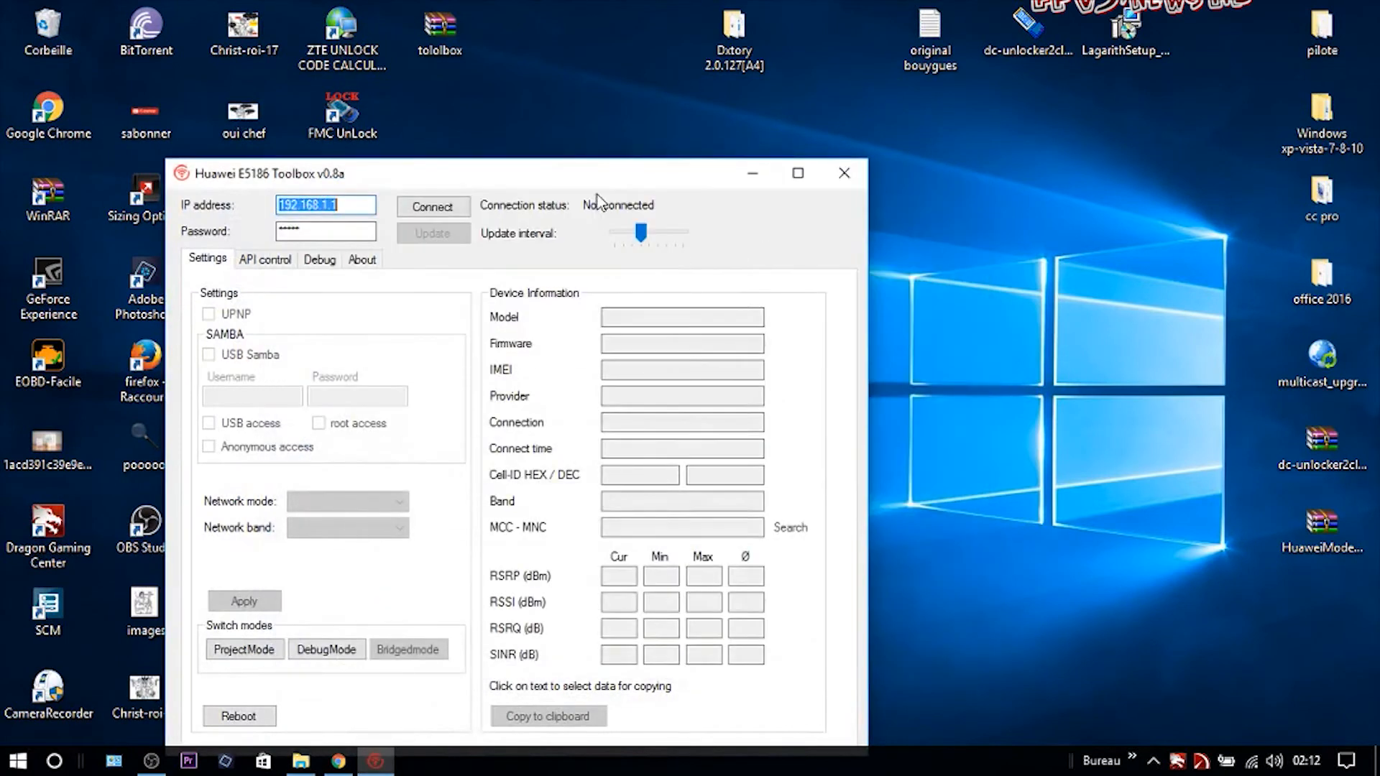
pyautogui.doubleClick(543, 174)
pyautogui.click(194, 42)
# Set the router IP to 192.168.1.1, enter the admin password, and connect.
pyautogui.doubleClick(191, 40)
pyautogui.click(191, 39)
pyautogui.doubleClick(191, 40)
pyautogui.write('192.168.1.1')
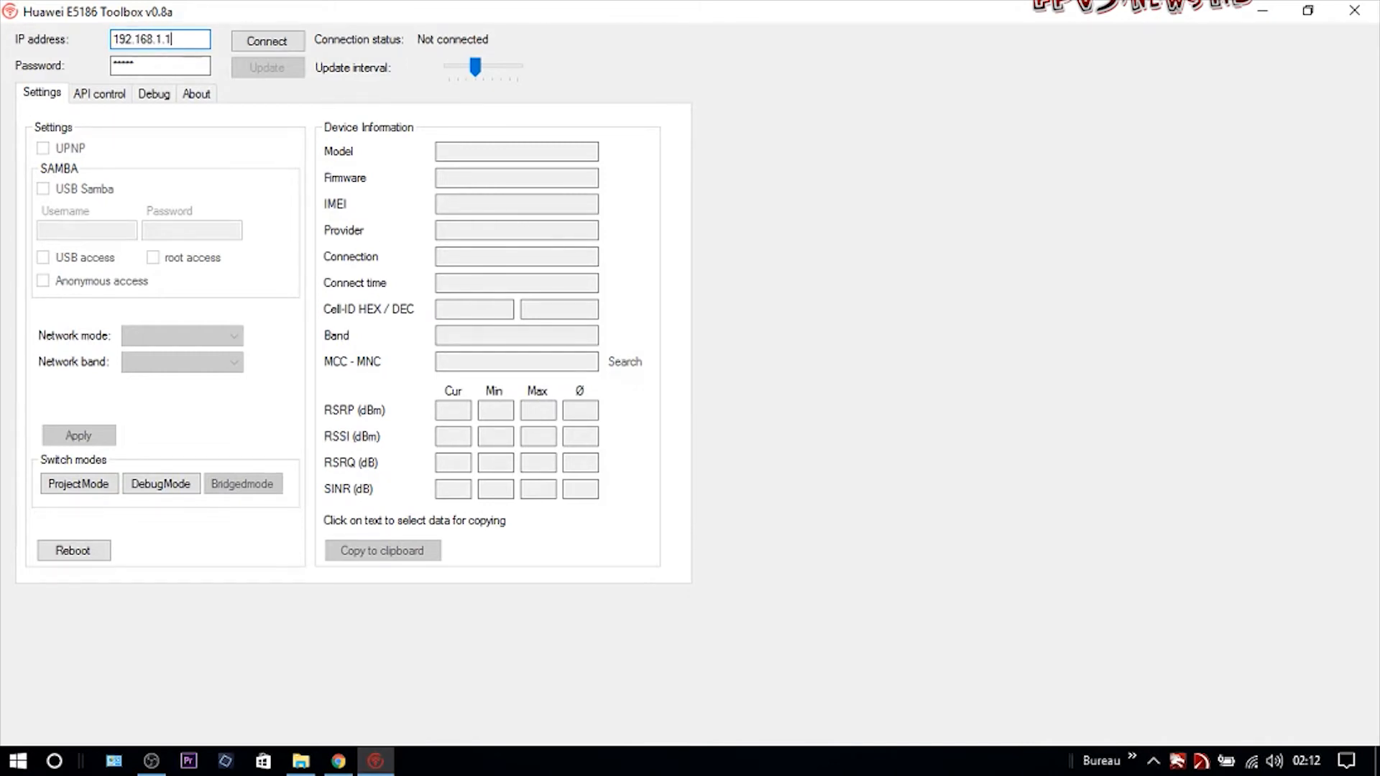
pyautogui.doubleClick(166, 67)
pyautogui.click(268, 44)
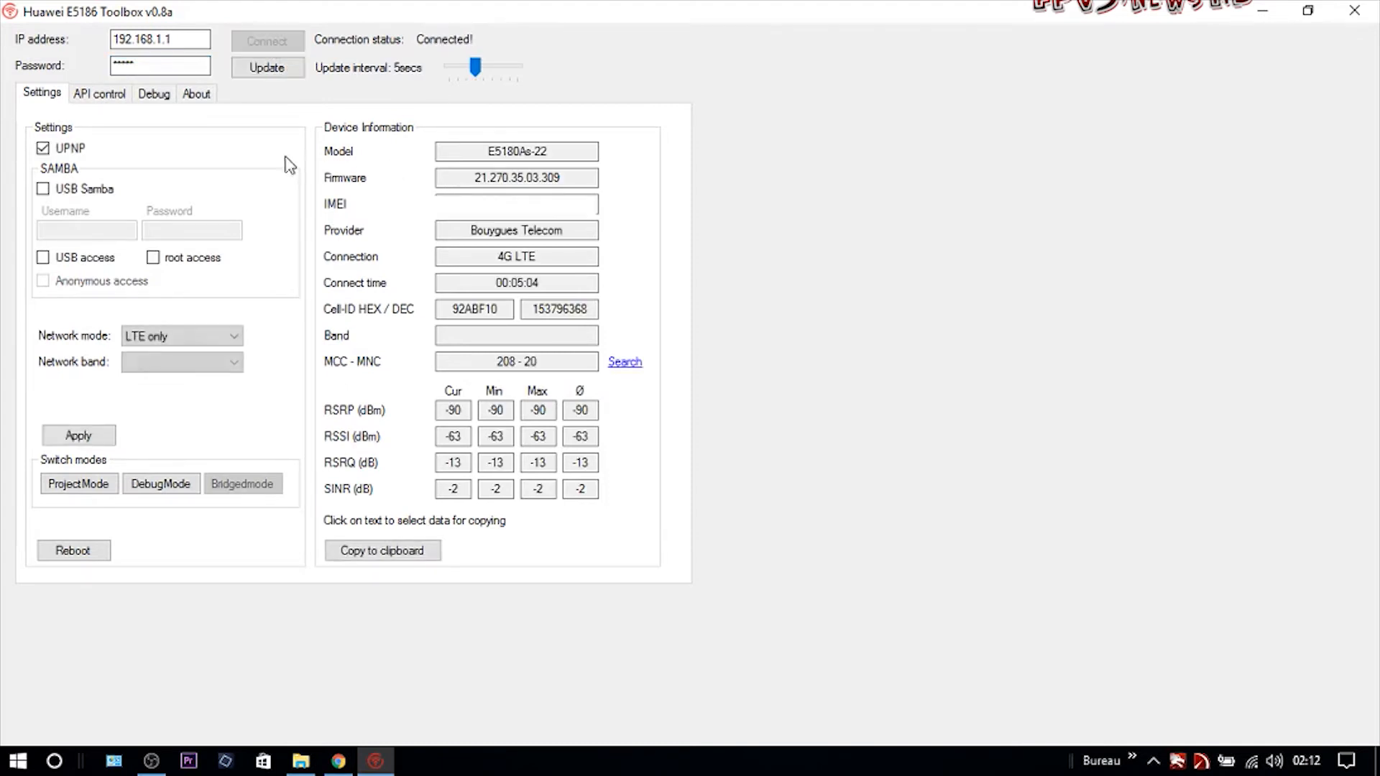
# Select the /api/net/net-mode endpoint from the API control endpoint list.
pyautogui.click(105, 99)
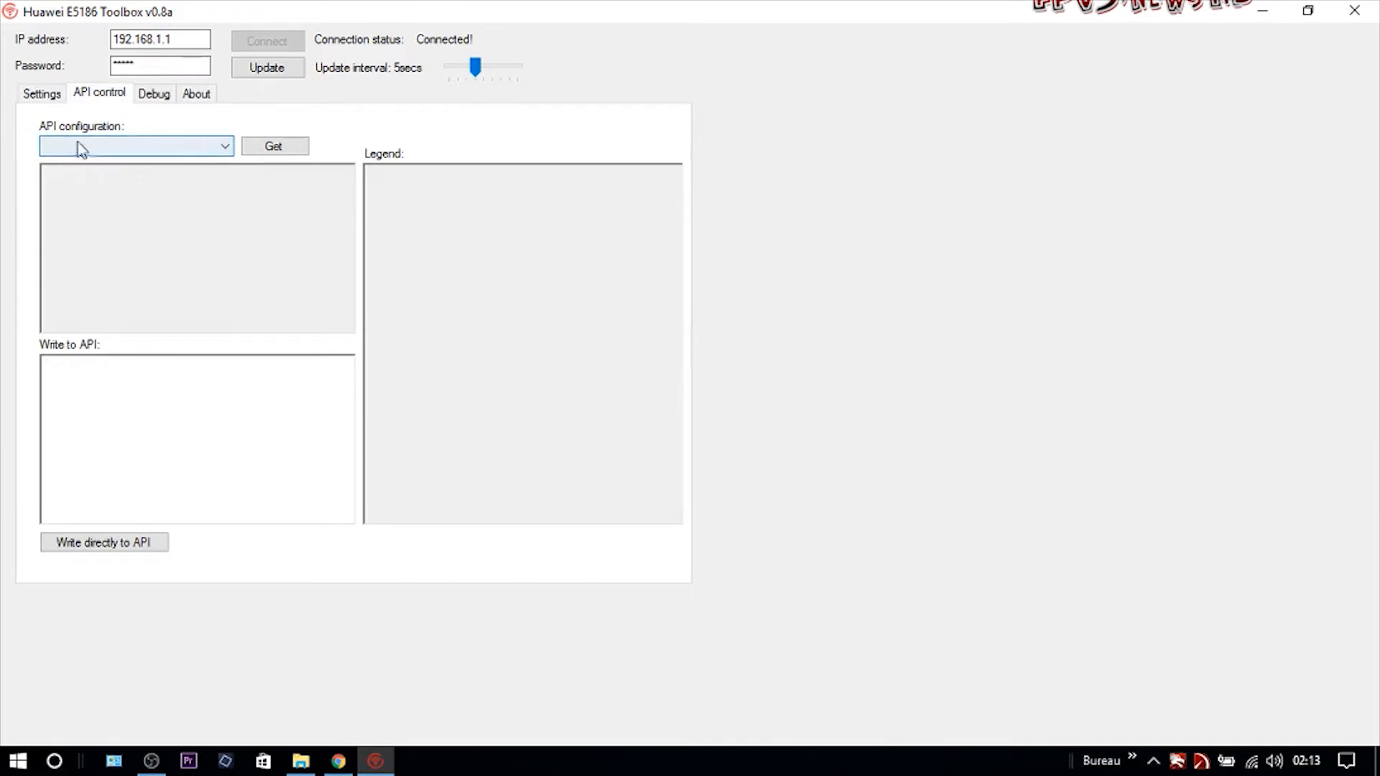
pyautogui.click(226, 147)
pyautogui.click(227, 149)
pyautogui.click(227, 149)
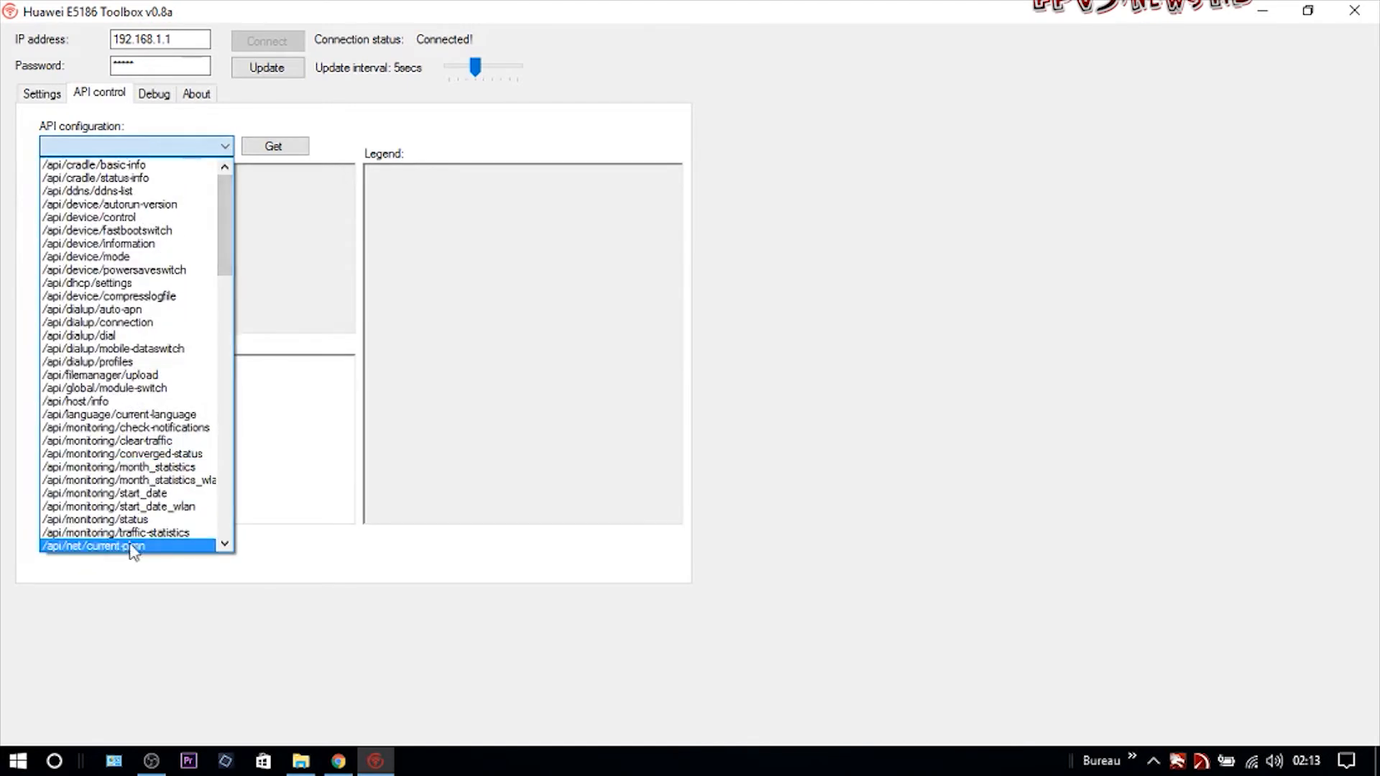
pyautogui.click(224, 546)
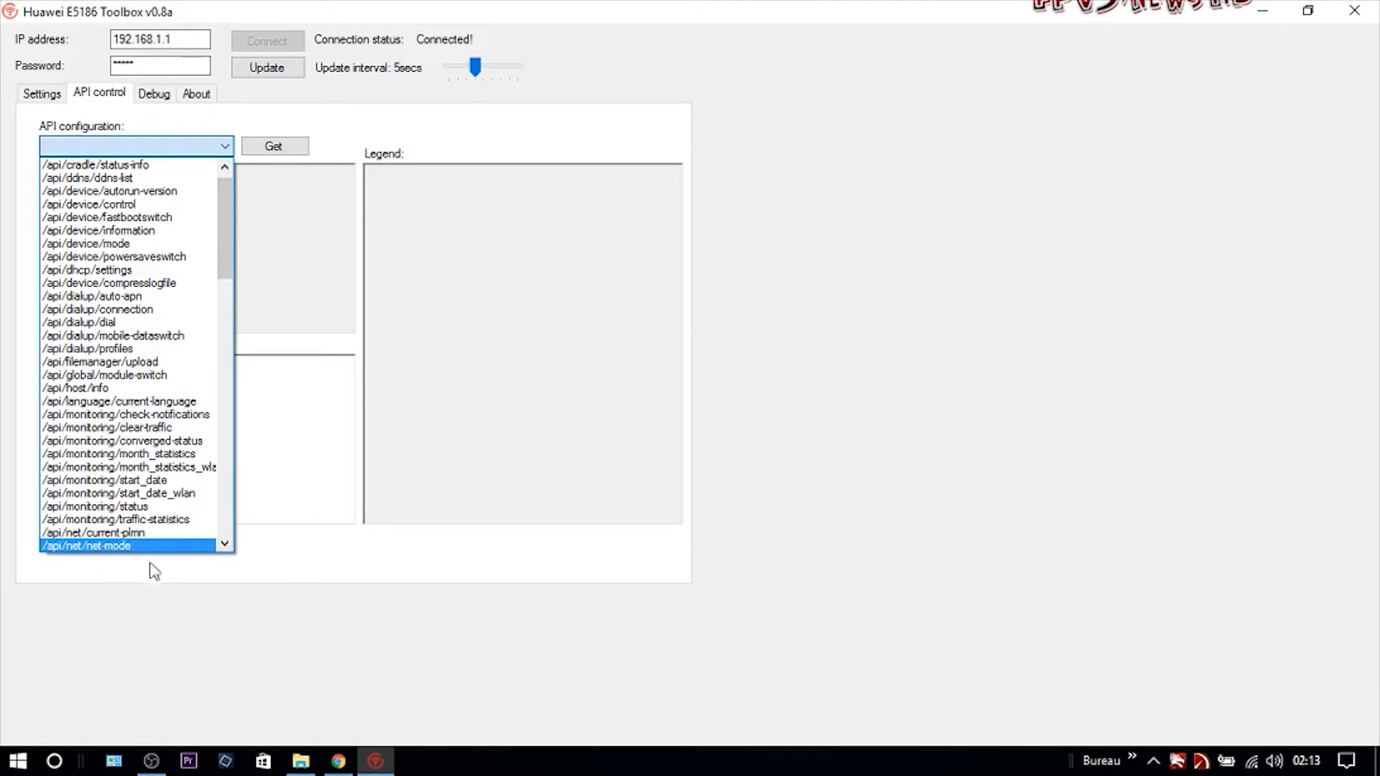
pyautogui.click(136, 546)
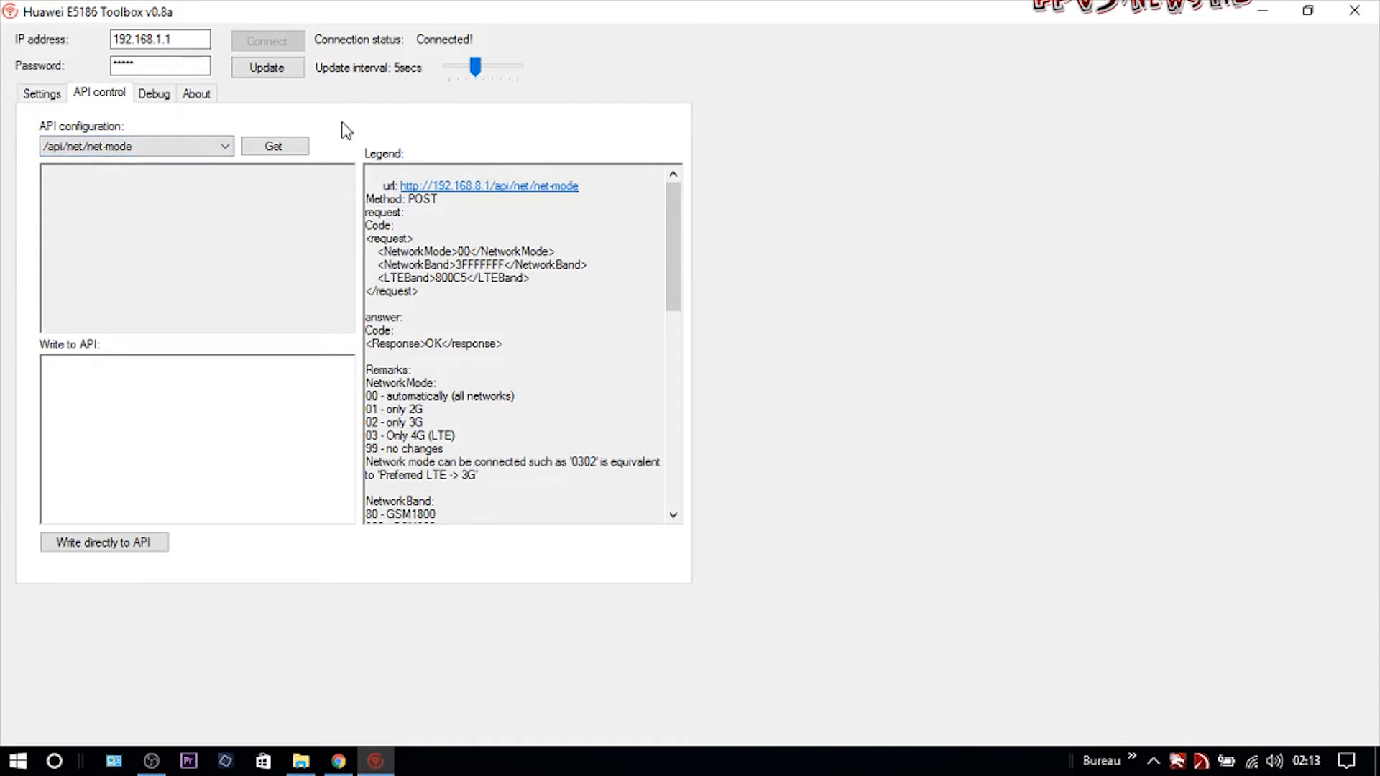
# Read the current net-mode settings and change NetworkMode from 03 to 0302.
pyautogui.click(277, 149)
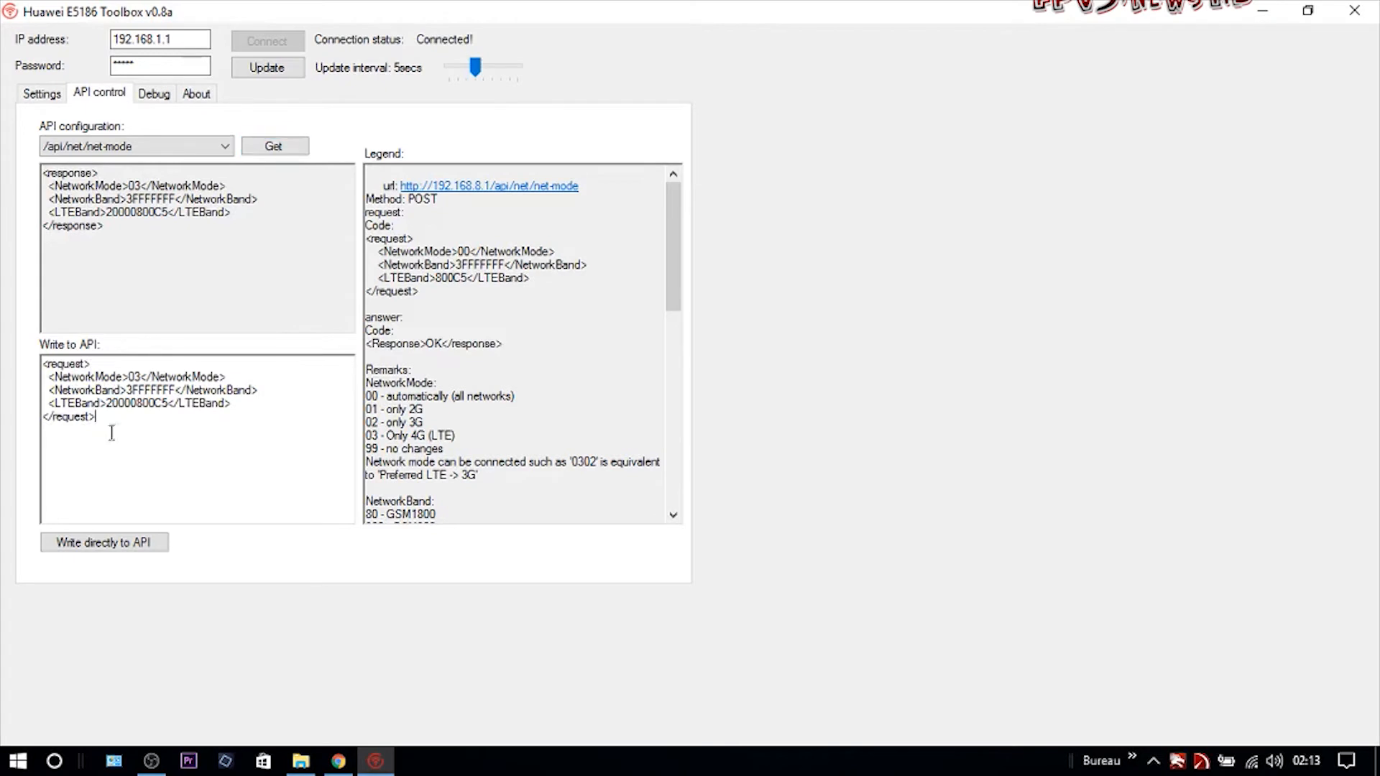
pyautogui.moveTo(117, 431); pyautogui.dragTo(33, 374)
pyautogui.moveTo(125, 238); pyautogui.dragTo(3, 180)
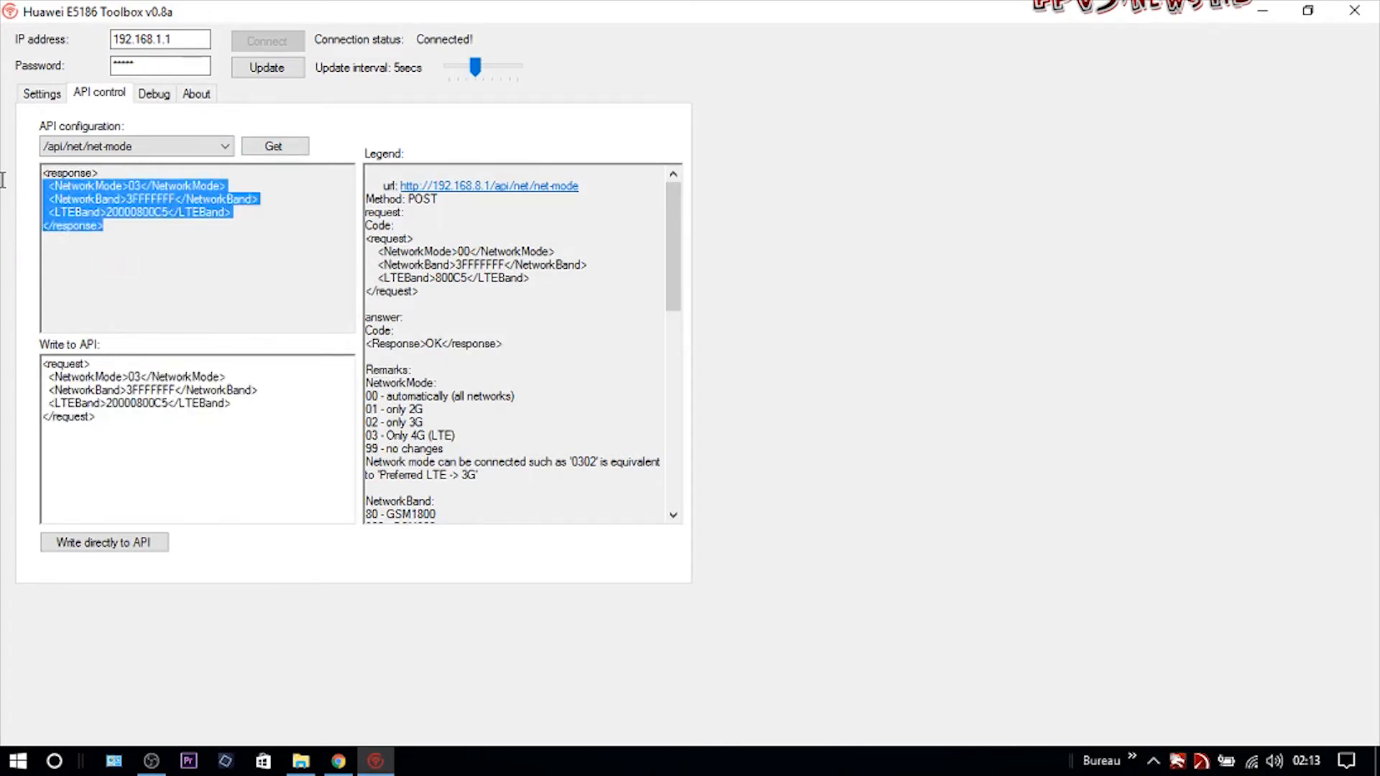
pyautogui.click(103, 270)
pyautogui.click(140, 377)
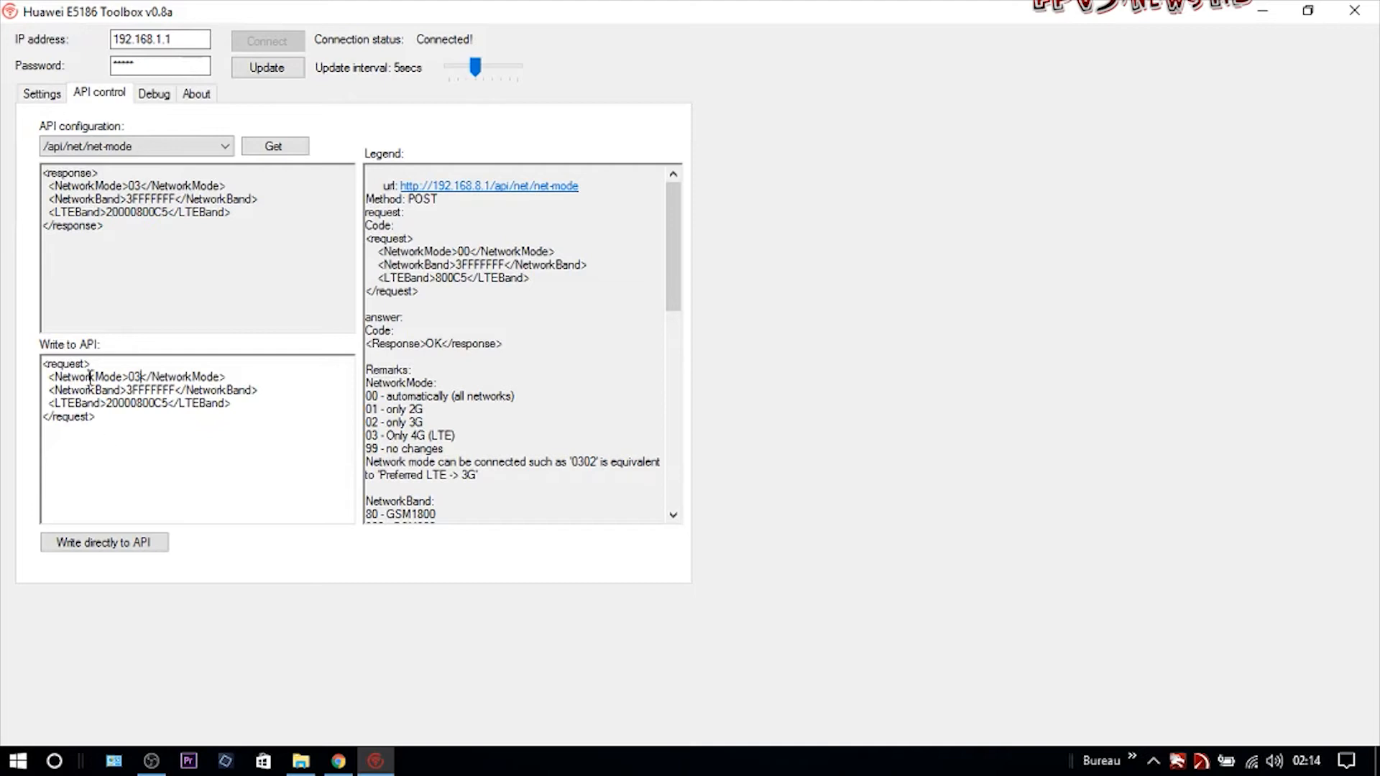
pyautogui.moveTo(62, 377); pyautogui.dragTo(121, 376)
pyautogui.click(274, 518)
pyautogui.write('02')
# Set LTEBand to 80, write the request to the API, and bring up Chrome.
pyautogui.moveTo(57, 404); pyautogui.dragTo(105, 408)
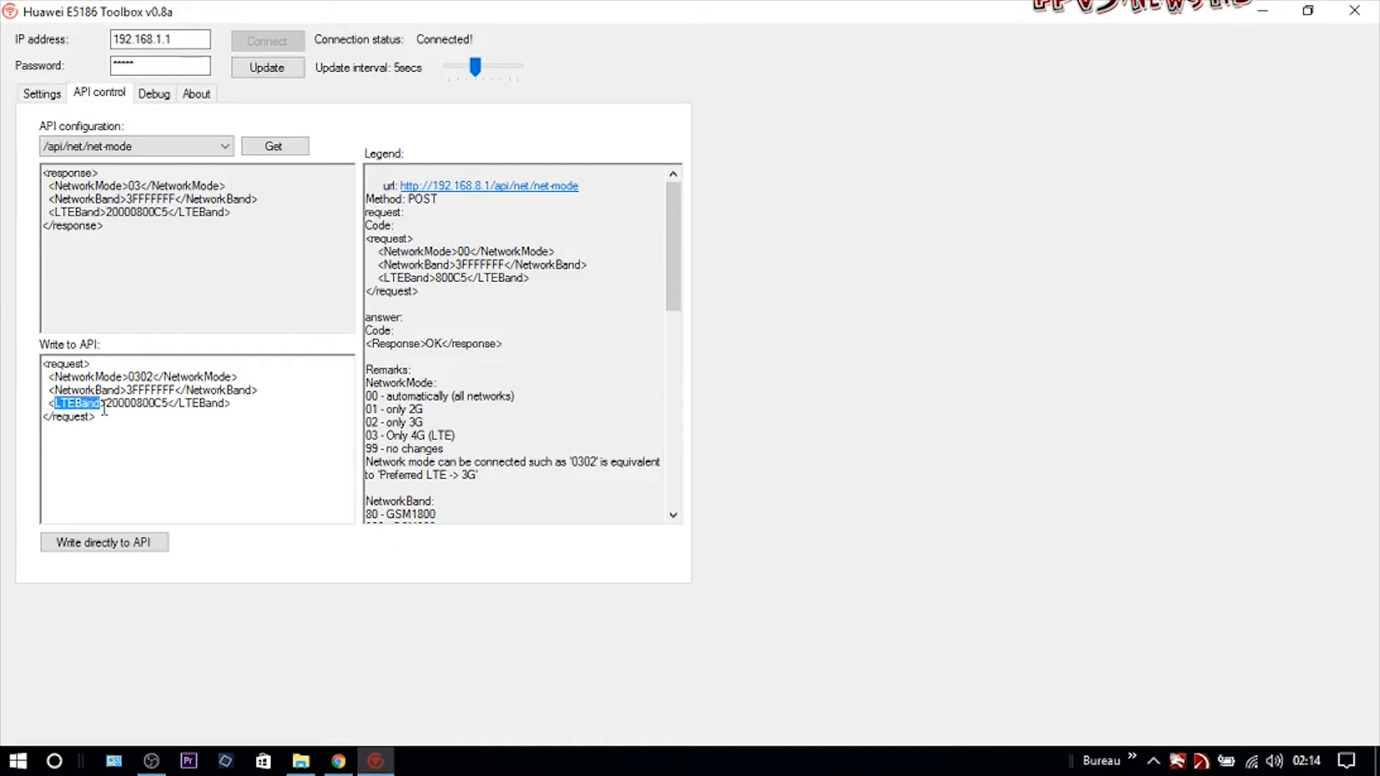
pyautogui.doubleClick(117, 405)
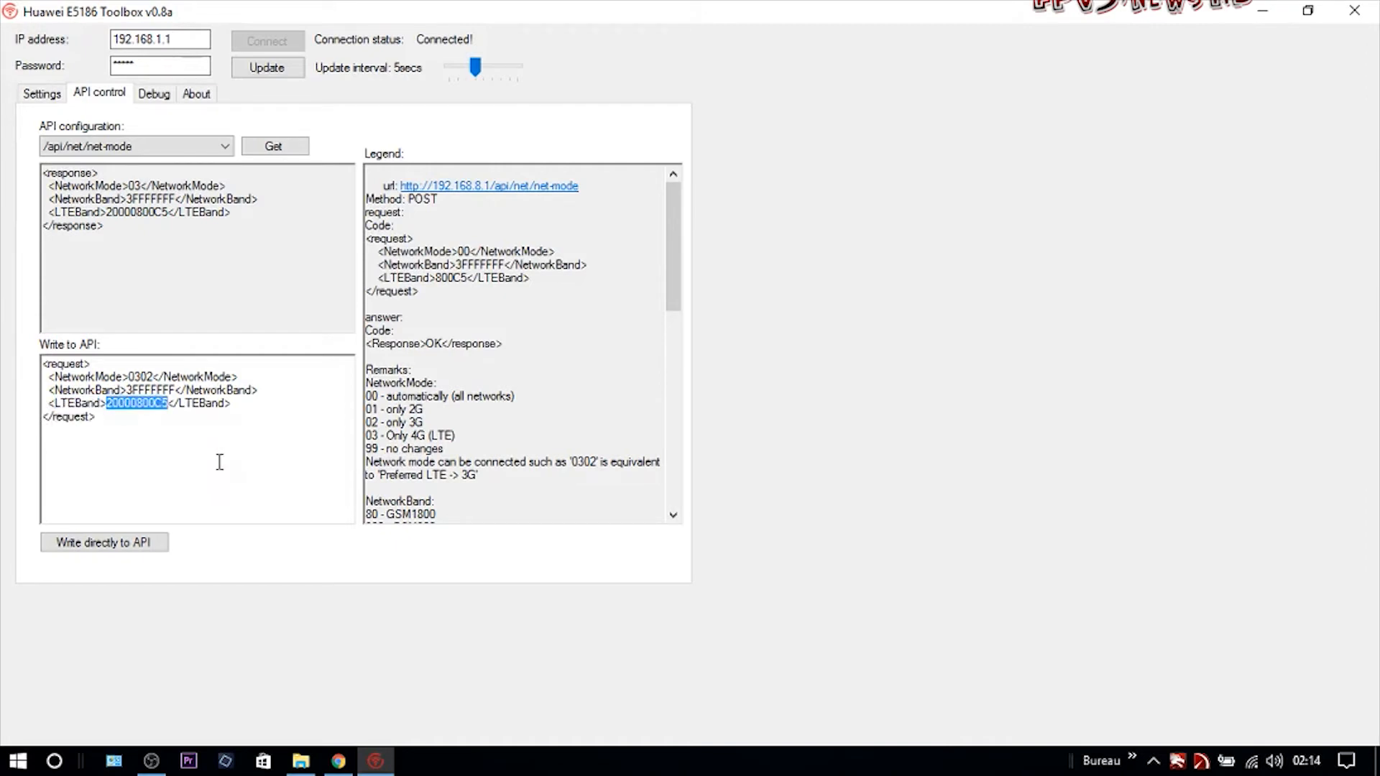
pyautogui.press('BackSpace')
pyautogui.write('80')
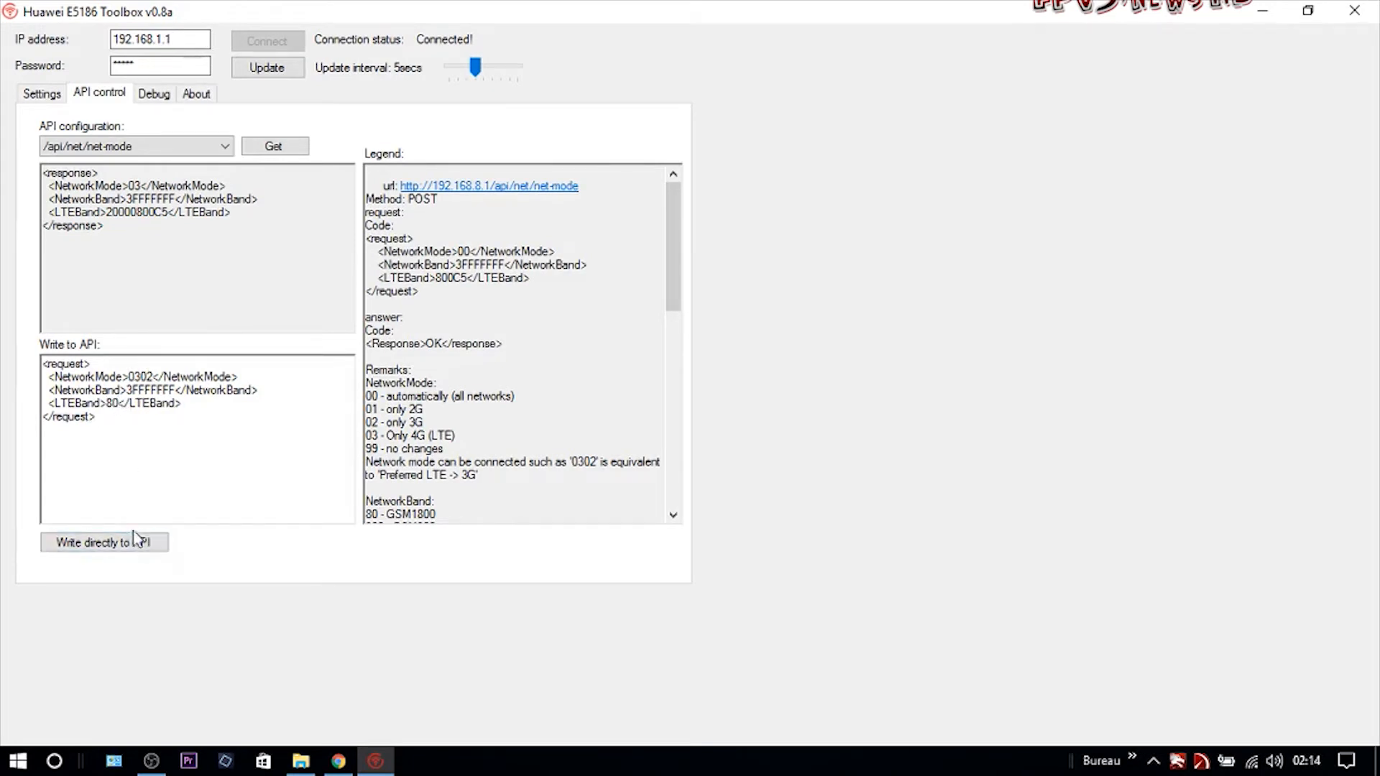
pyautogui.click(94, 549)
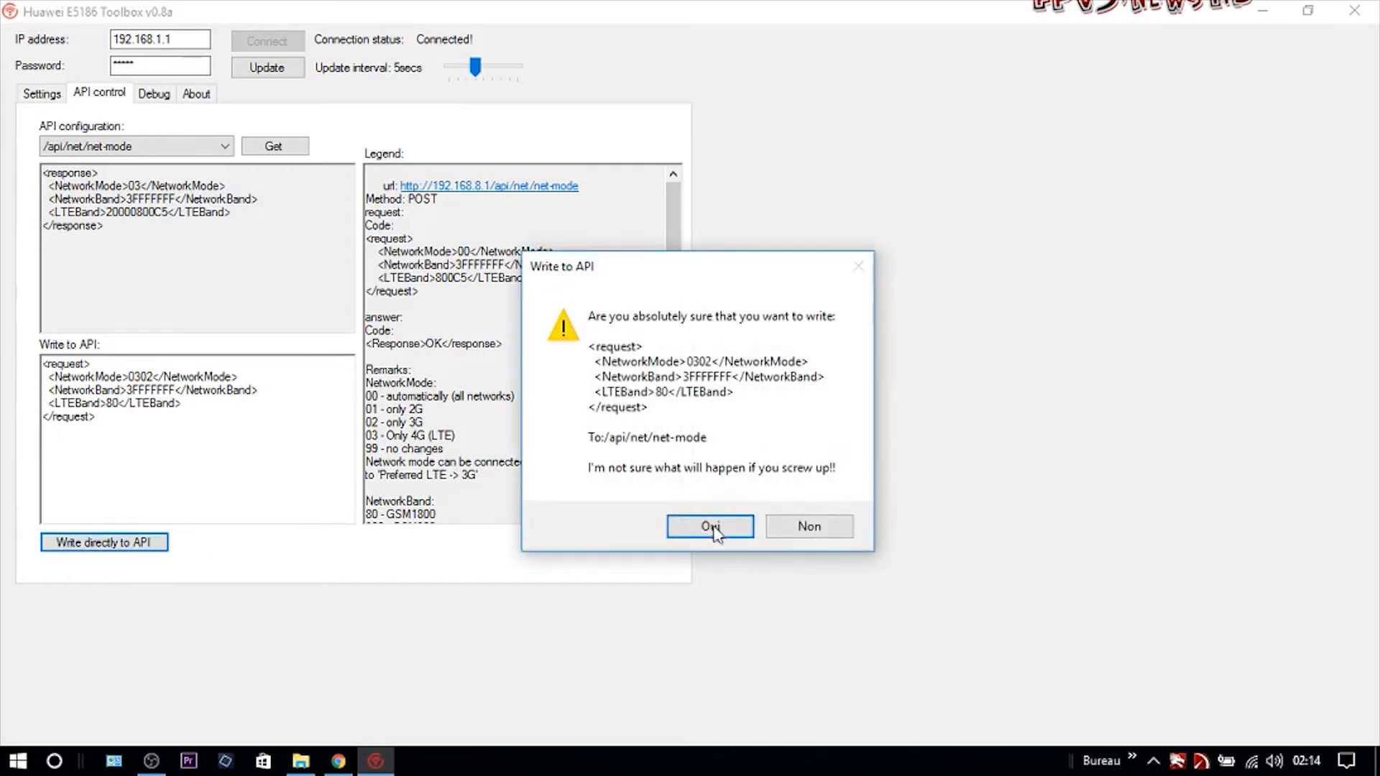
pyautogui.click(711, 528)
pyautogui.click(1262, 12)
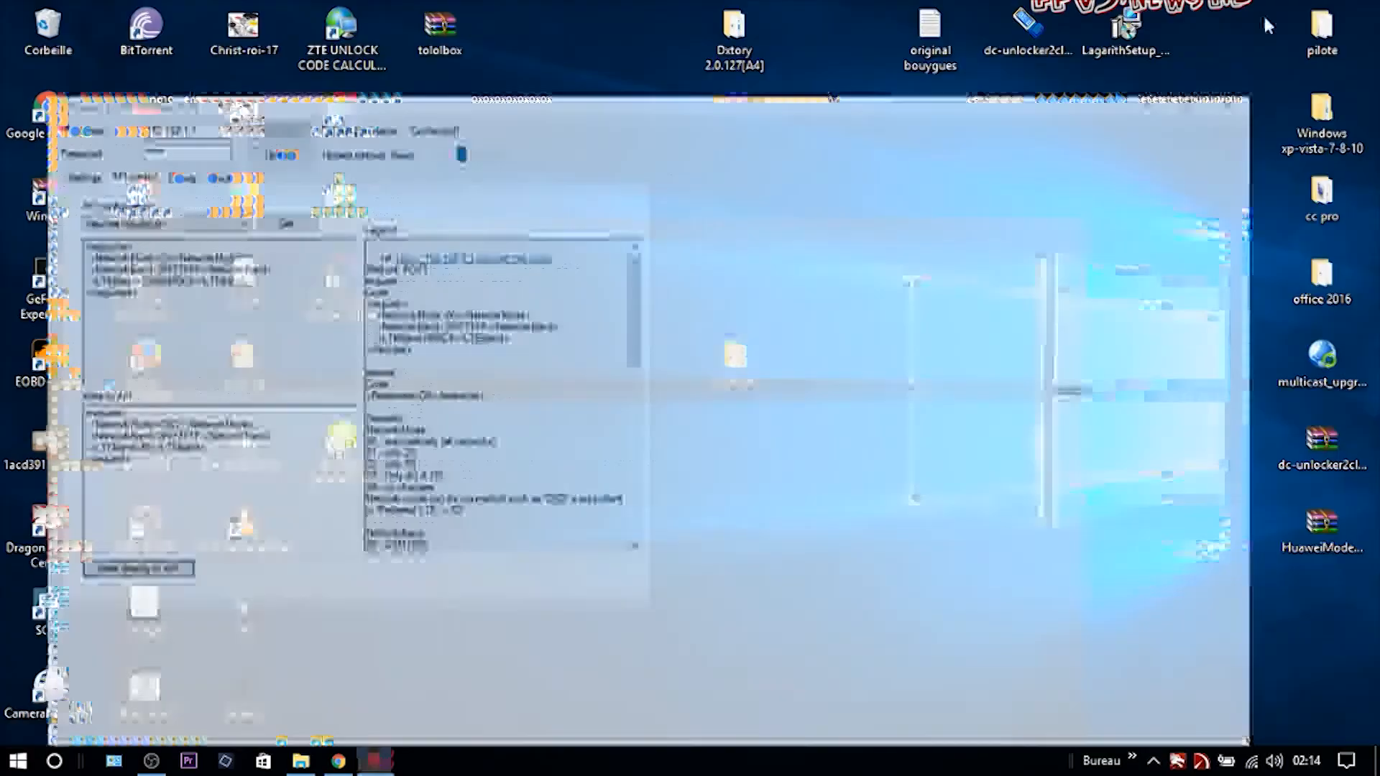
pyautogui.click(348, 764)
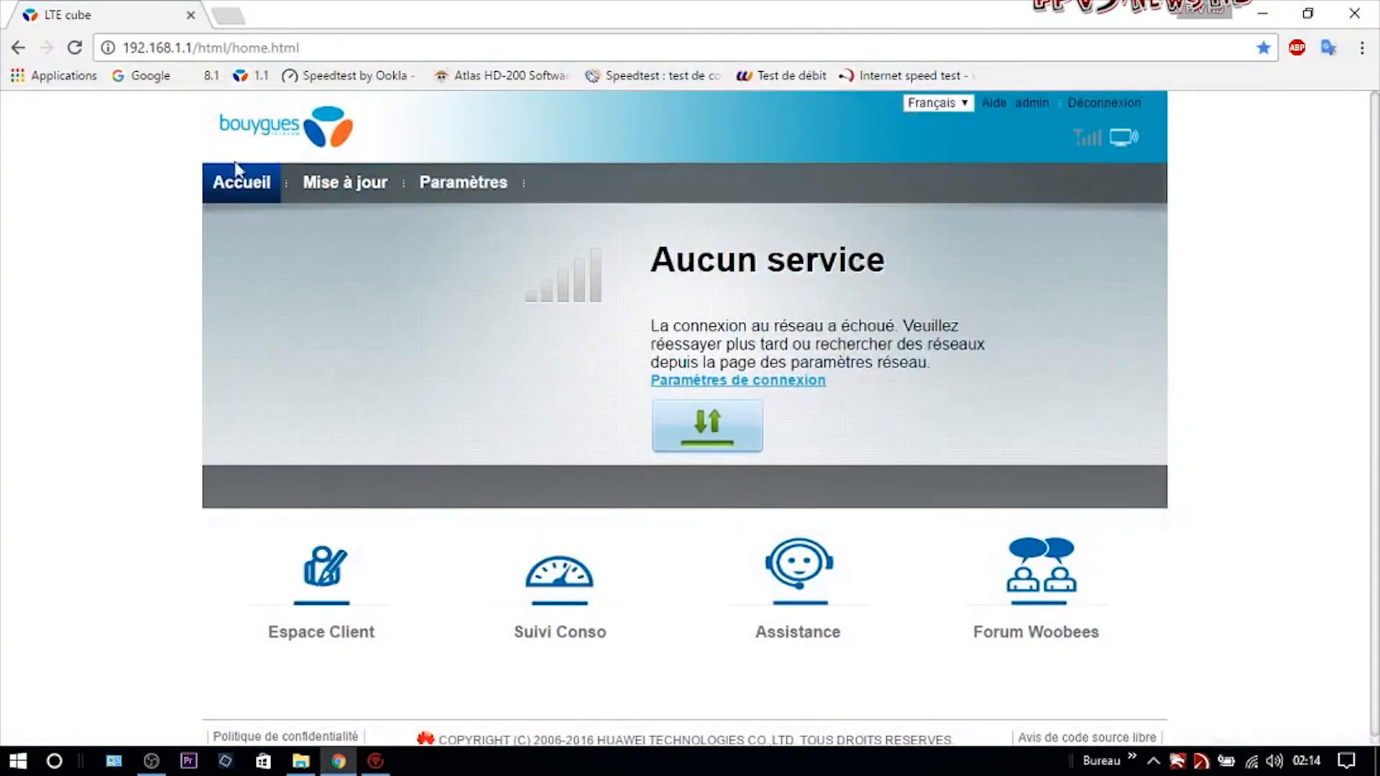
# Reload the router home page and point out the Bouygues Telecom provider and 3G+ label.
pyautogui.click(234, 184)
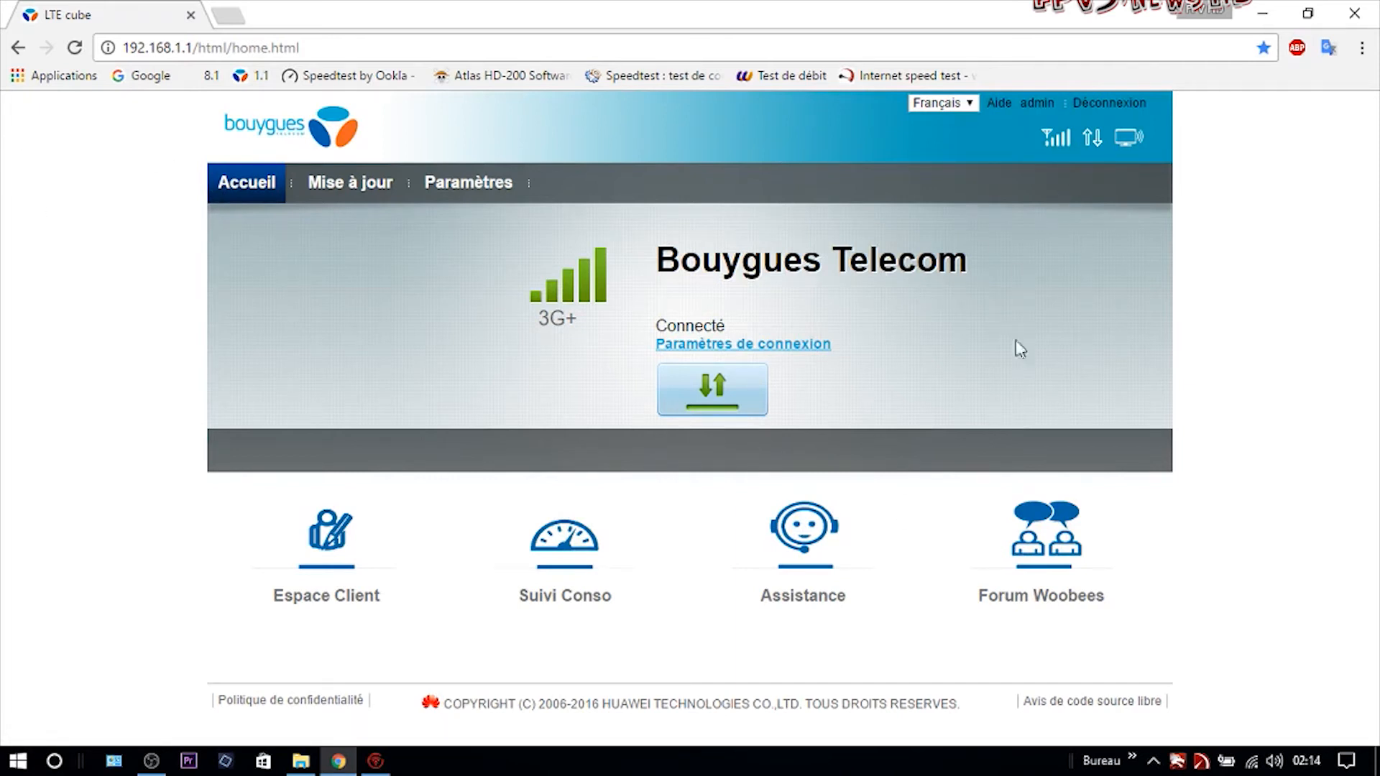
pyautogui.moveTo(661, 269); pyautogui.dragTo(974, 279)
pyautogui.click(878, 304)
pyautogui.moveTo(588, 317); pyautogui.dragTo(511, 322)
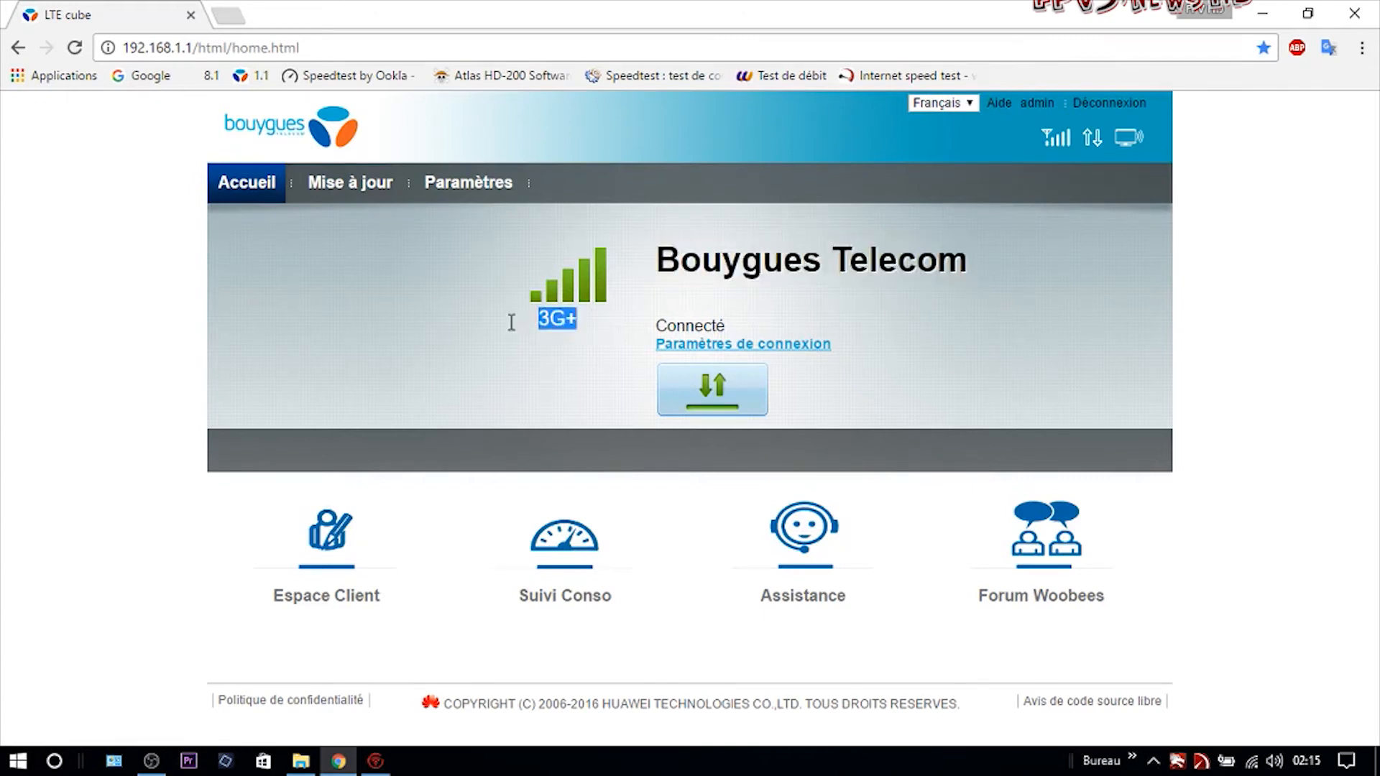
pyautogui.click(416, 326)
pyautogui.moveTo(656, 260); pyautogui.dragTo(961, 241)
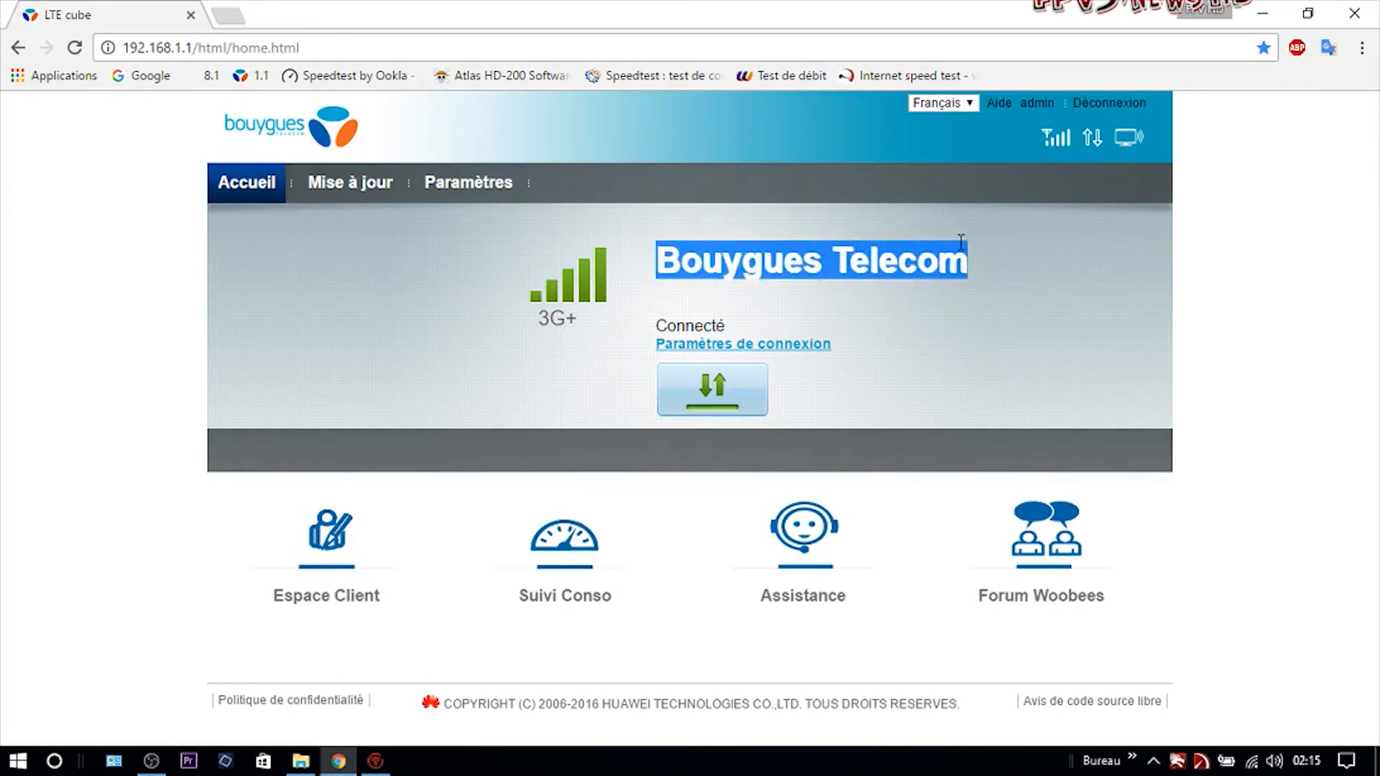
pyautogui.click(1064, 247)
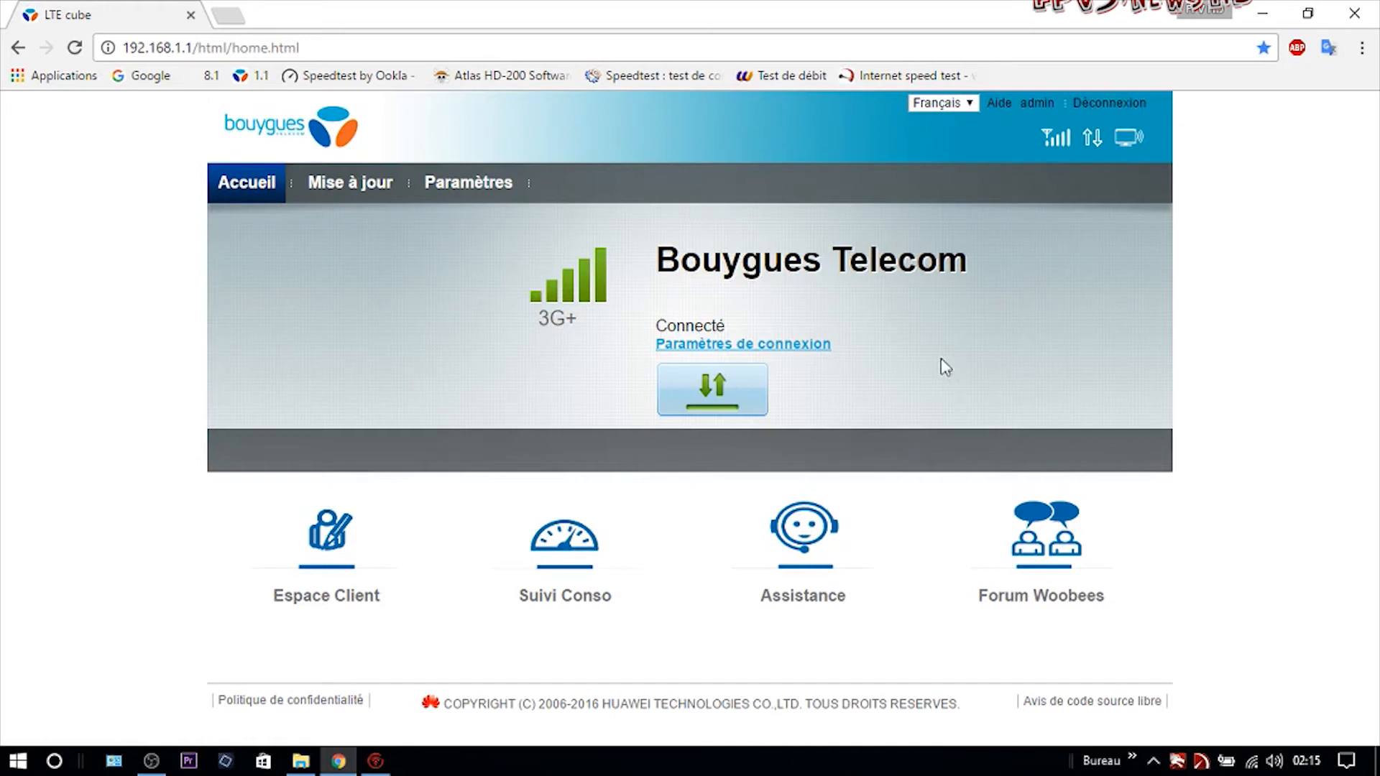
pyautogui.moveTo(656, 261); pyautogui.dragTo(1041, 364)
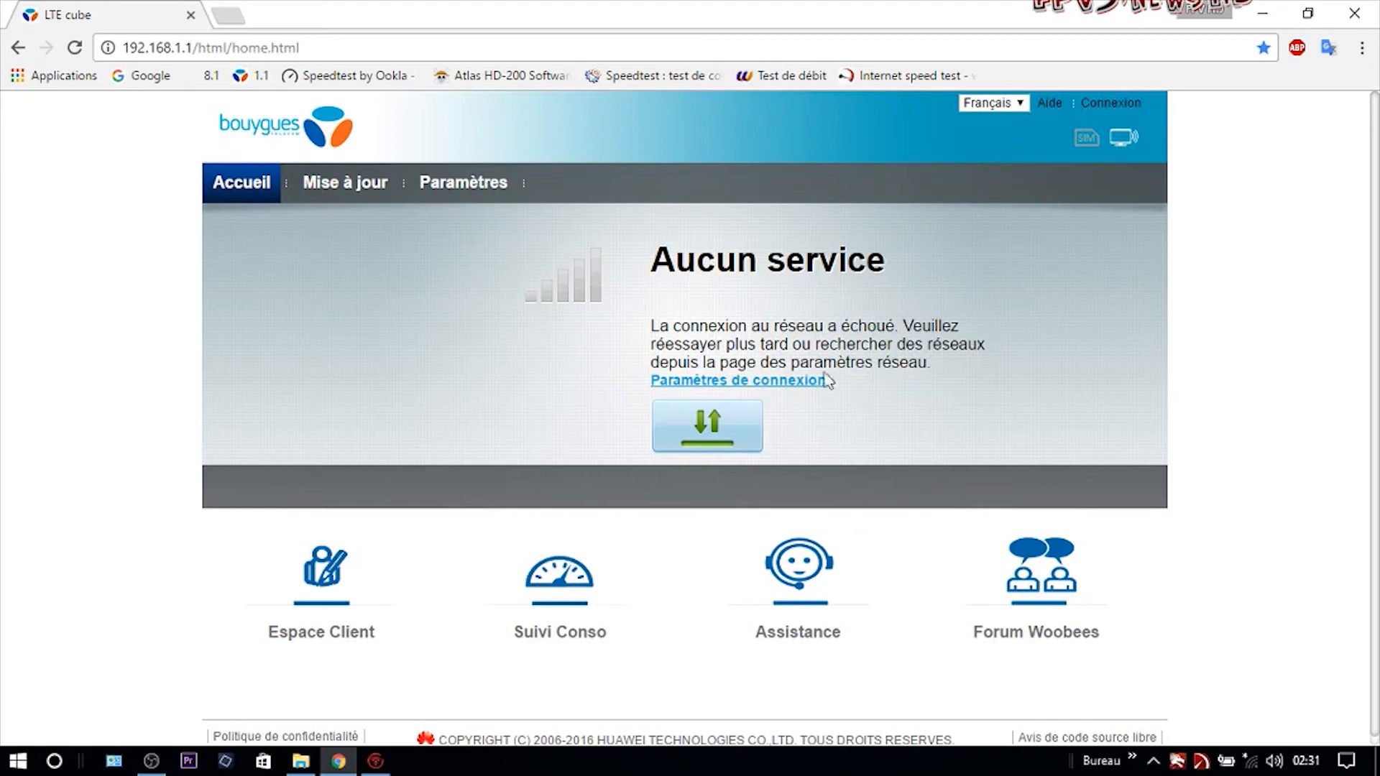
# Connect the PC to the amrod Wi-Fi network.
pyautogui.click(1251, 760)
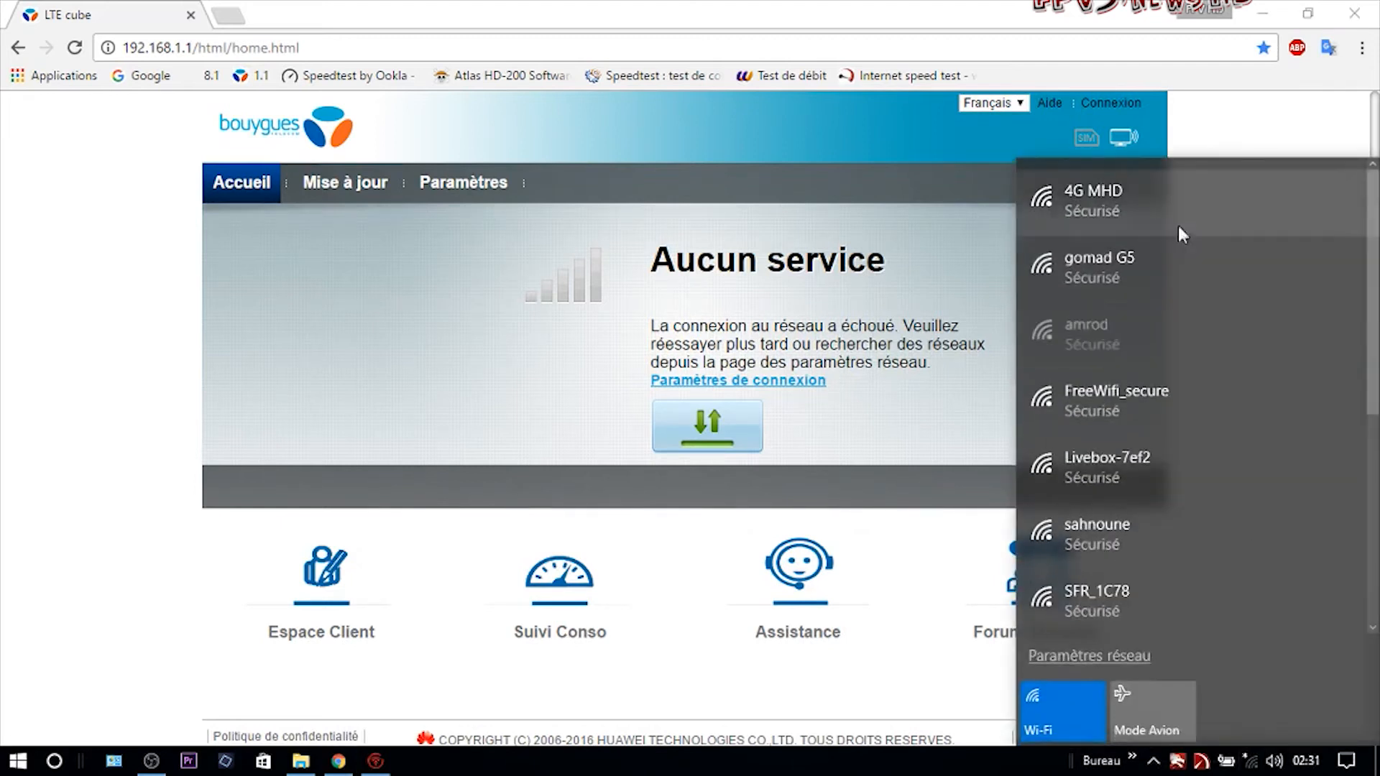
pyautogui.click(1108, 335)
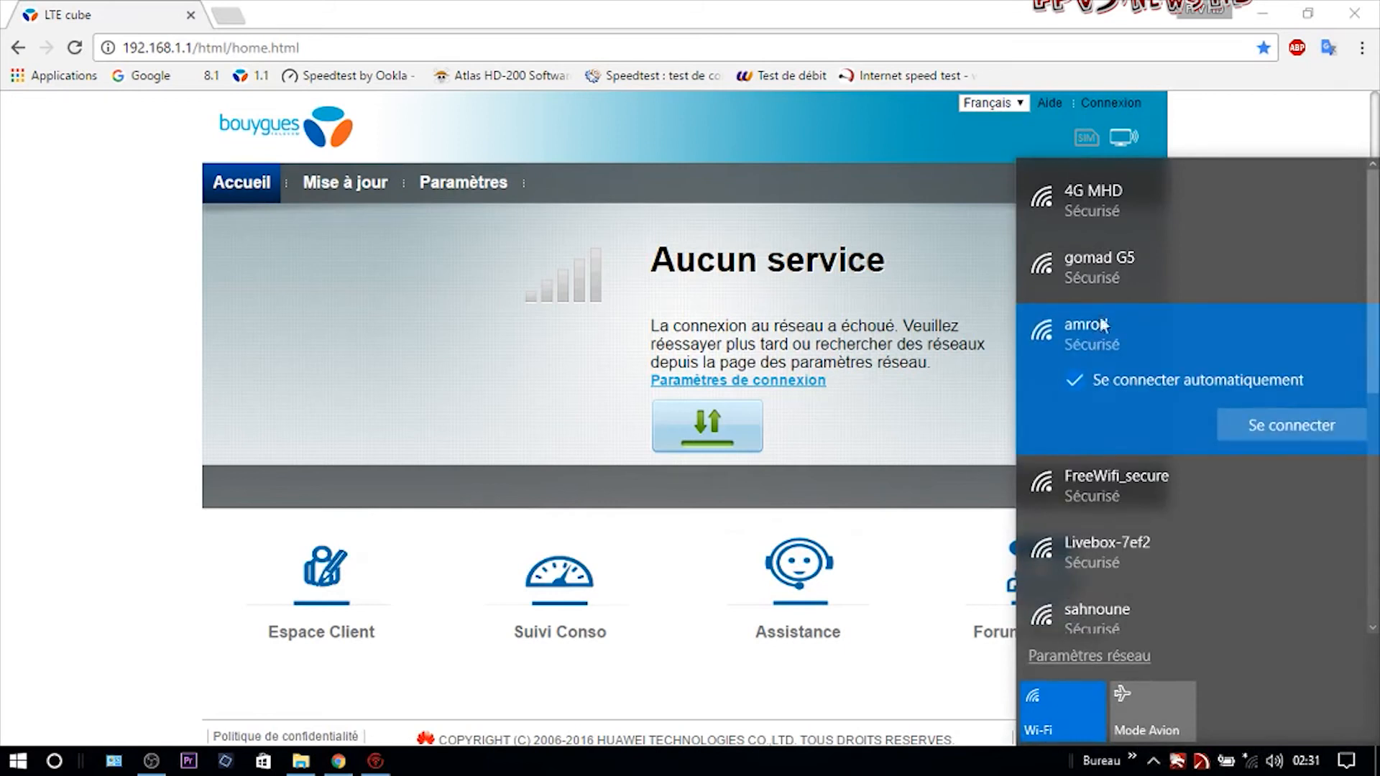
pyautogui.click(1275, 425)
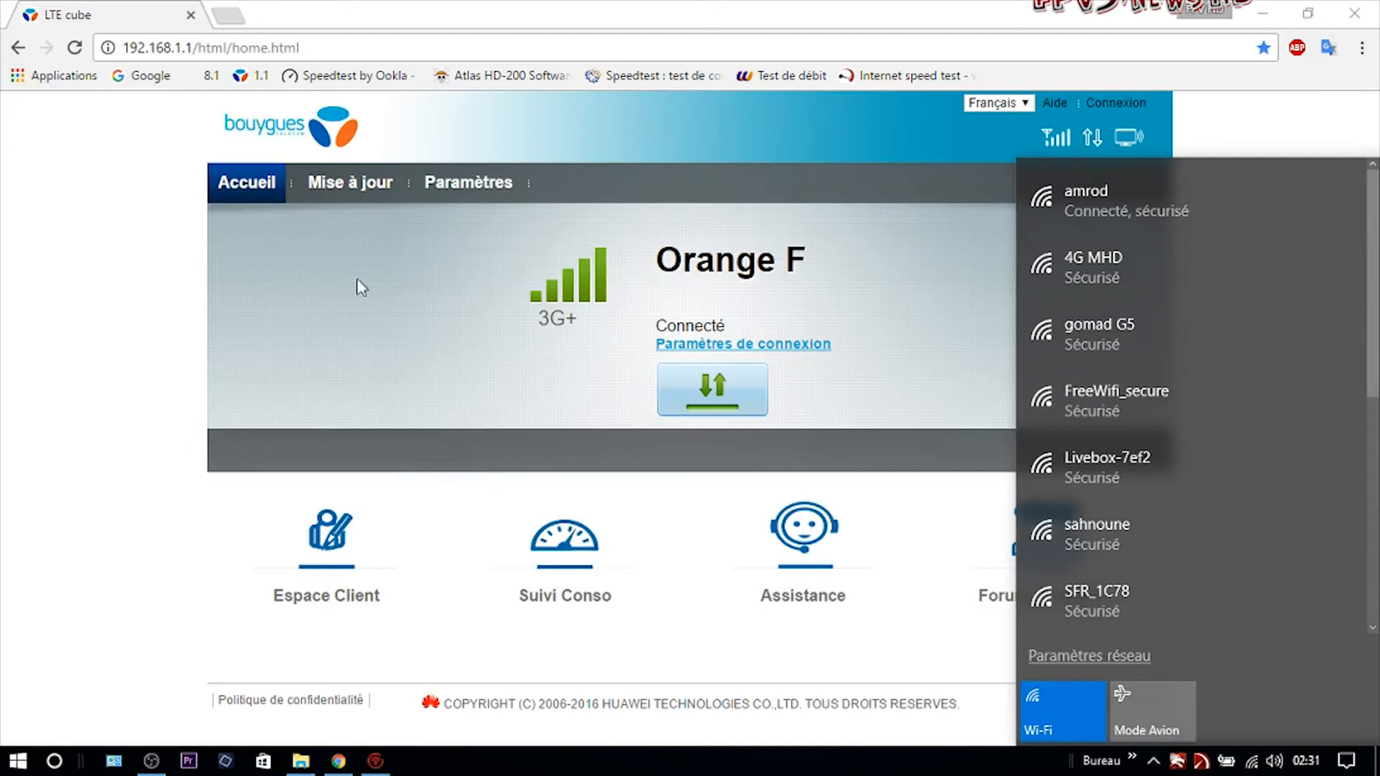
pyautogui.click(113, 295)
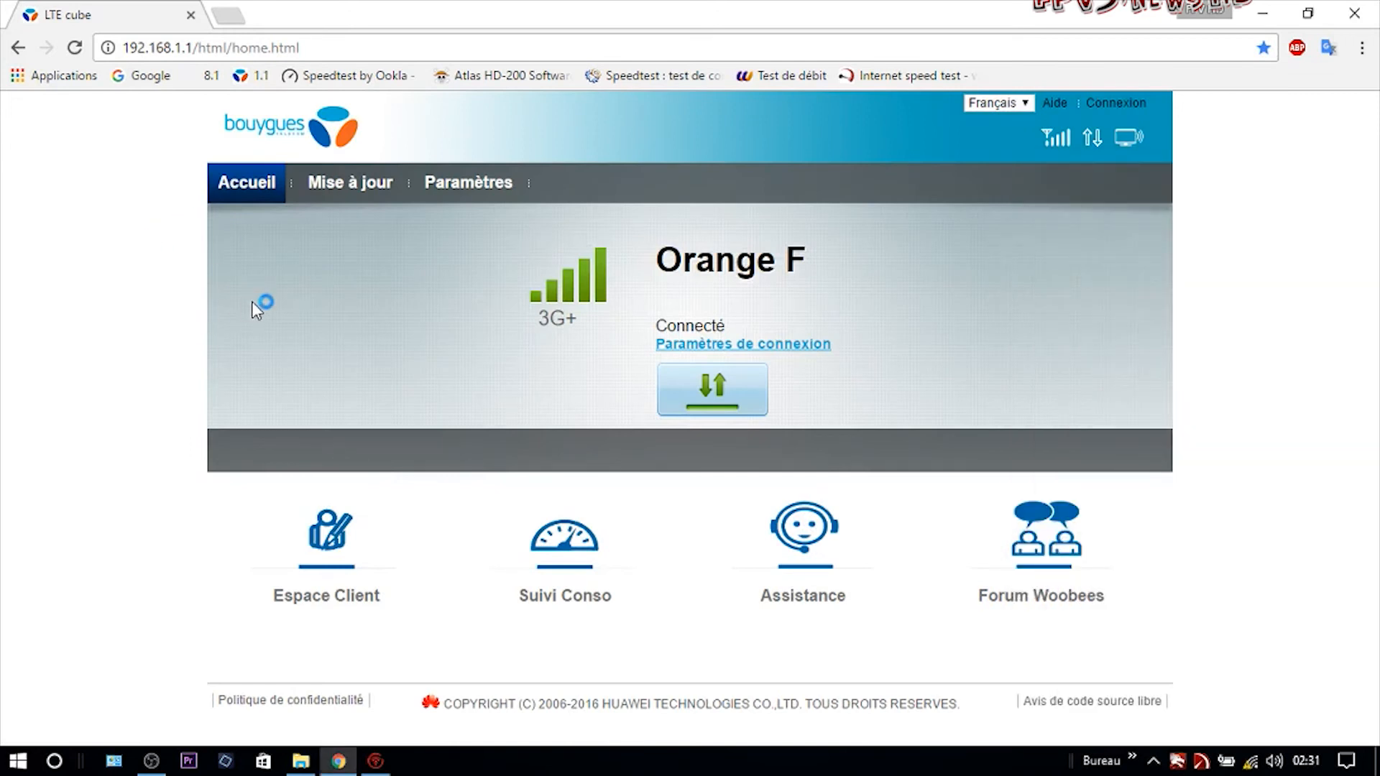
# Point out the Orange F provider and 3G+ label on the router page.
pyautogui.moveTo(649, 257); pyautogui.dragTo(516, 323)
pyautogui.click(429, 332)
pyautogui.moveTo(653, 265); pyautogui.dragTo(865, 280)
pyautogui.click(816, 281)
pyautogui.moveTo(580, 324); pyautogui.dragTo(523, 323)
pyautogui.click(520, 325)
# Reconnect the toolbox to 192.168.1.1 and open the API control endpoint list.
pyautogui.click(375, 761)
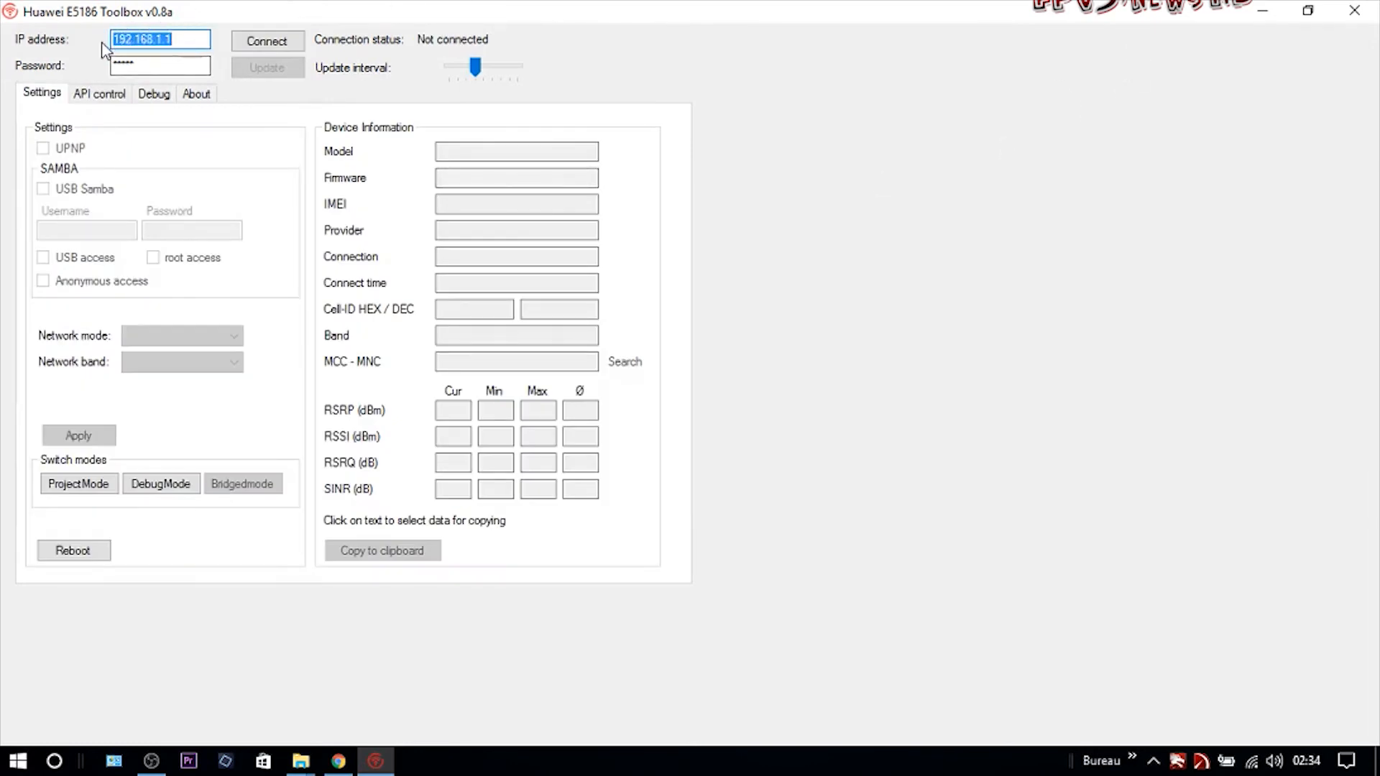
pyautogui.click(193, 44)
pyautogui.moveTo(181, 44); pyautogui.dragTo(81, 56)
pyautogui.click(193, 43)
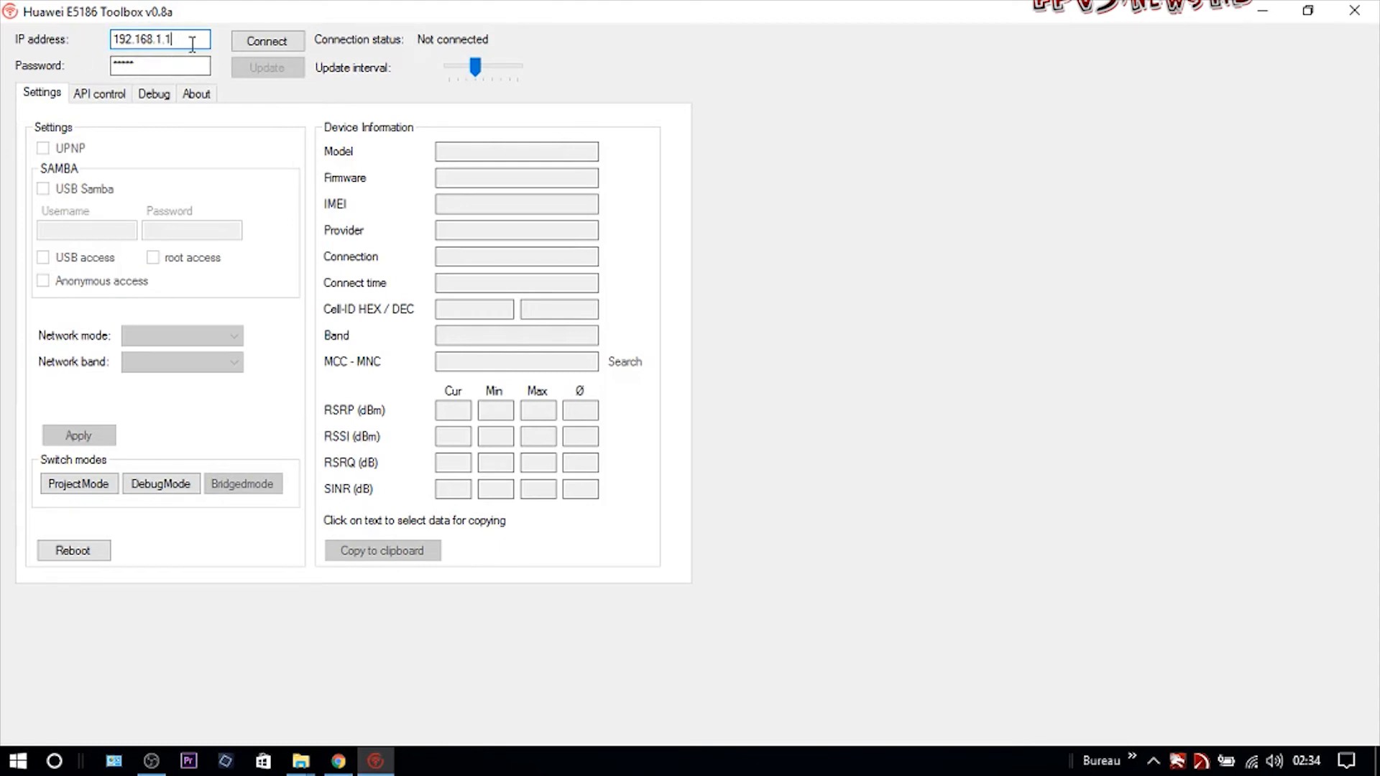
pyautogui.click(263, 46)
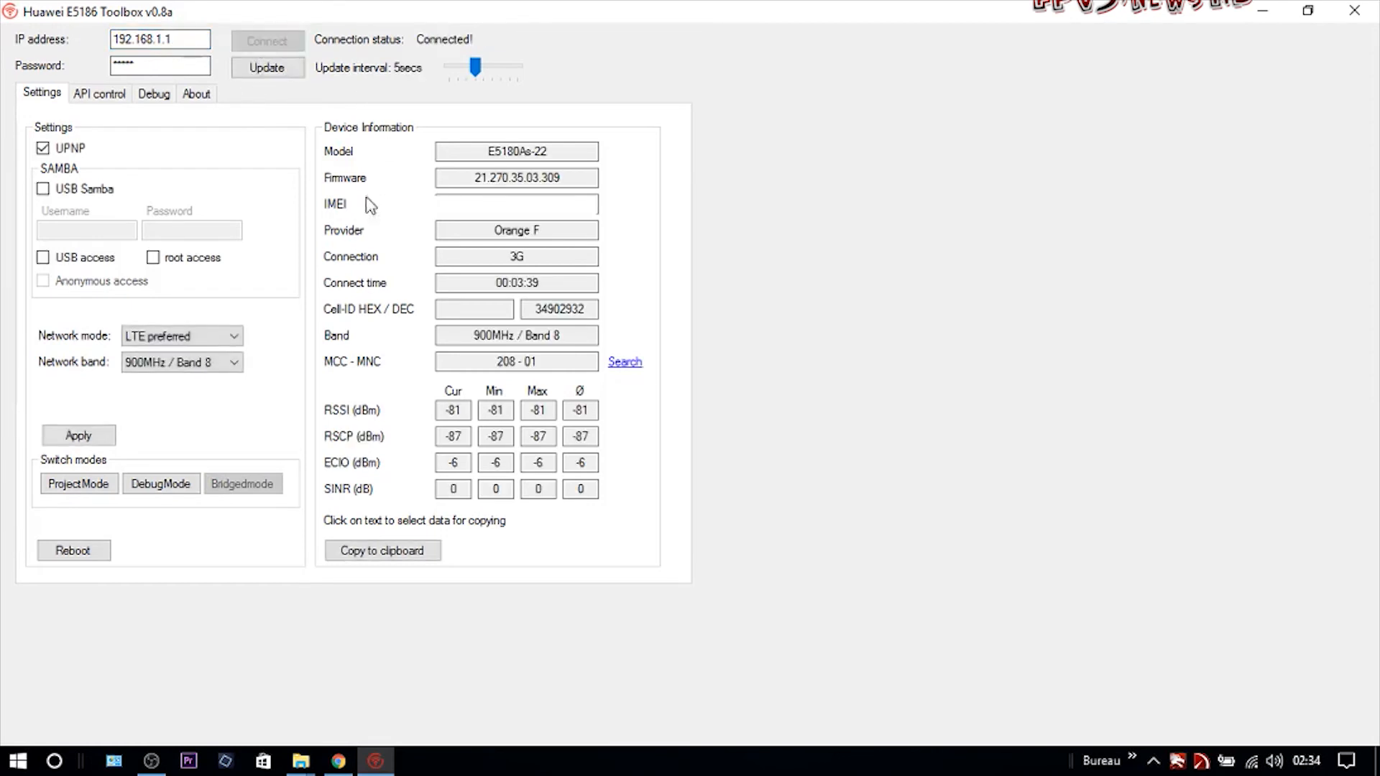
pyautogui.click(108, 98)
pyautogui.click(227, 147)
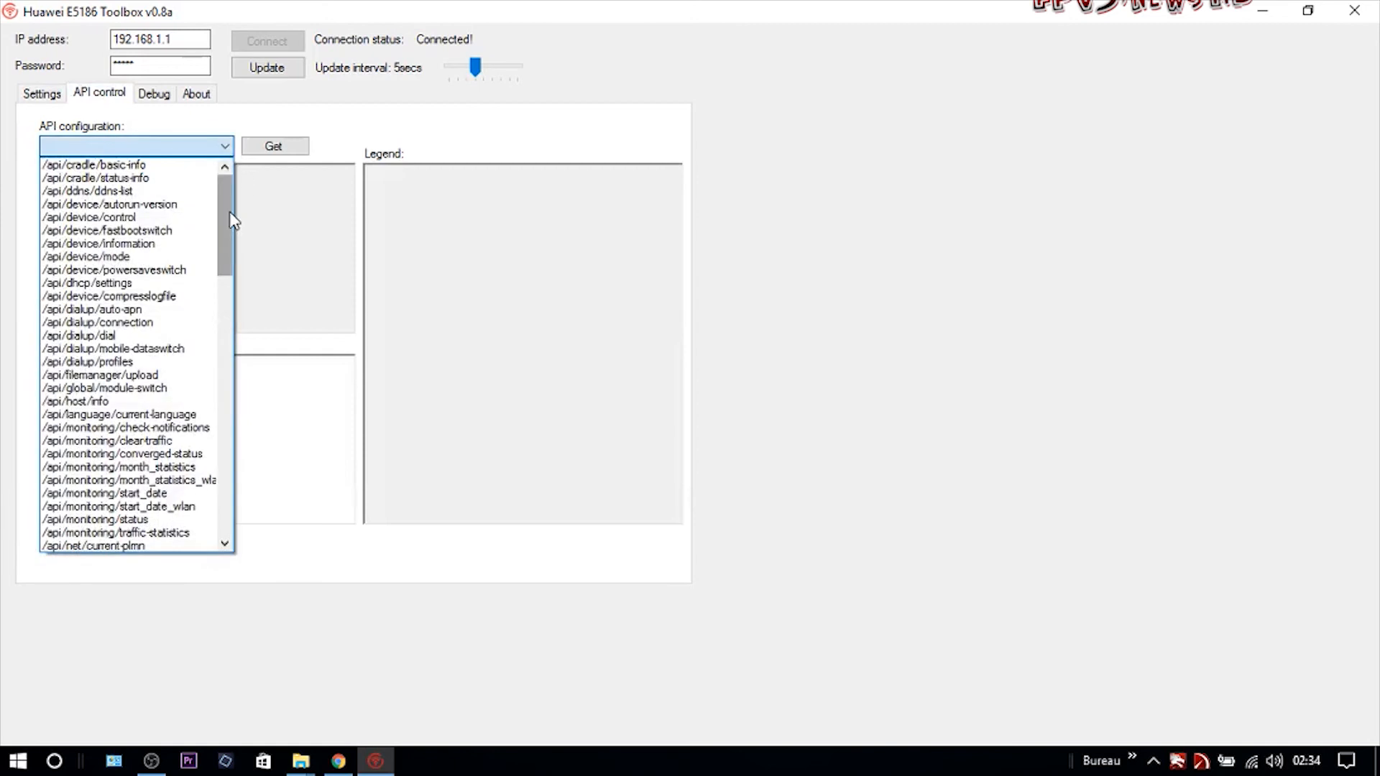
# Read /api/net/net-mode, showing NetworkMode 0302, NetworkBand 3FFFFFFF and LTEBand 80.
pyautogui.click(226, 545)
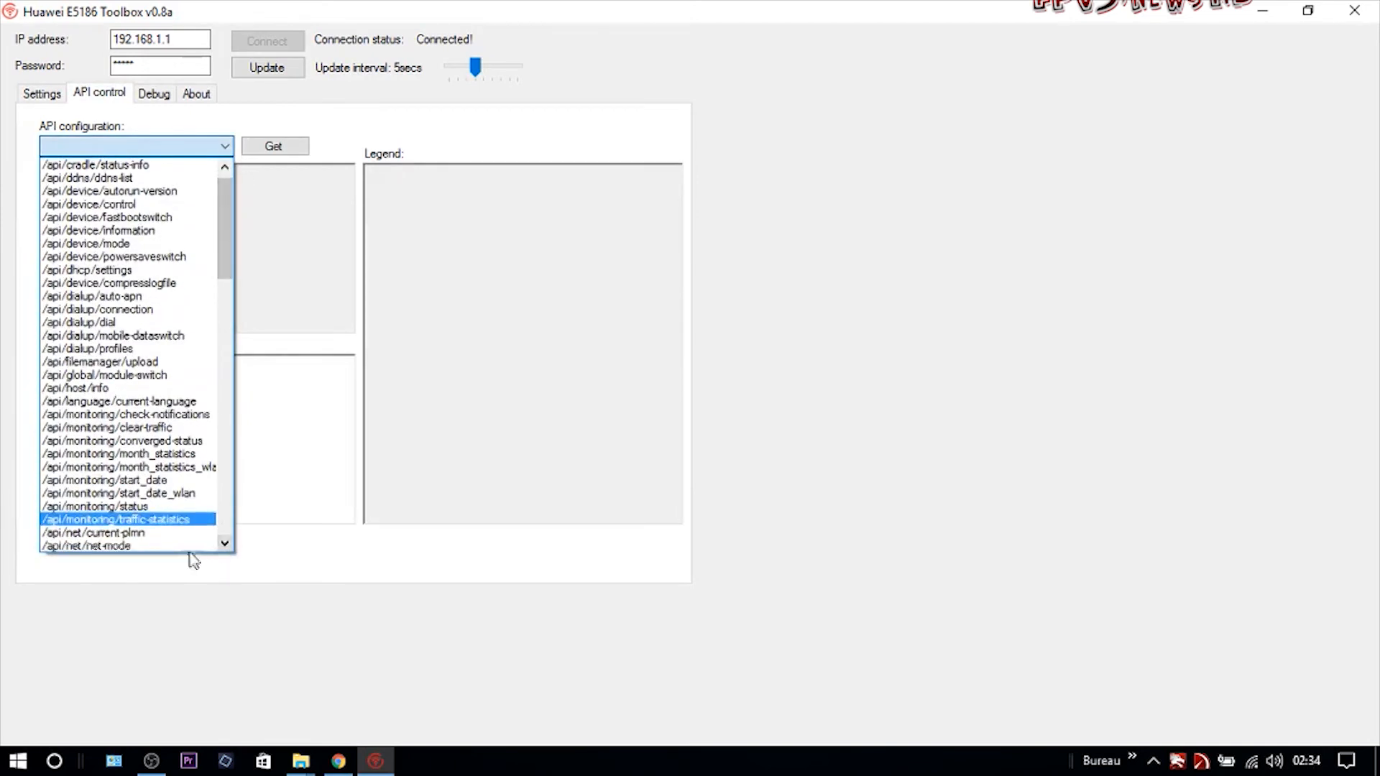
pyautogui.click(182, 547)
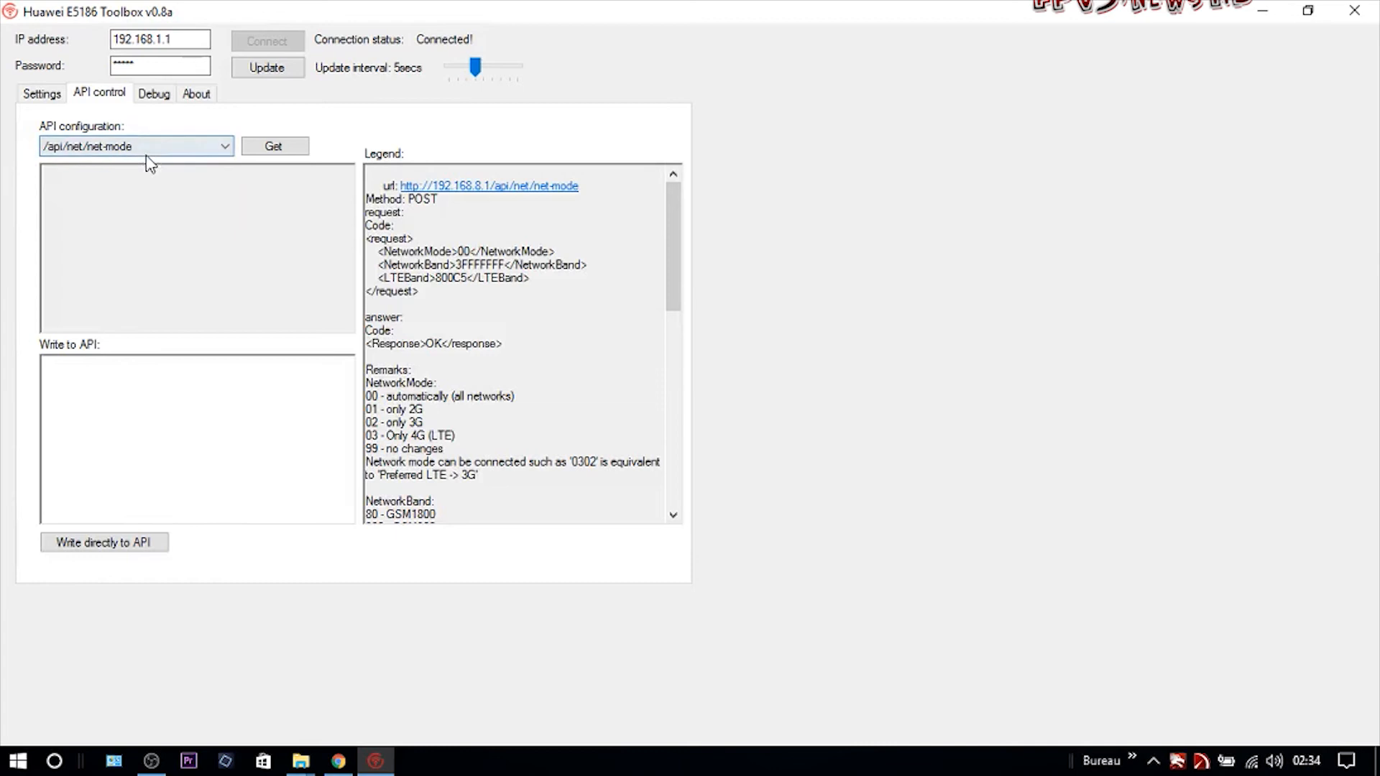
pyautogui.click(280, 151)
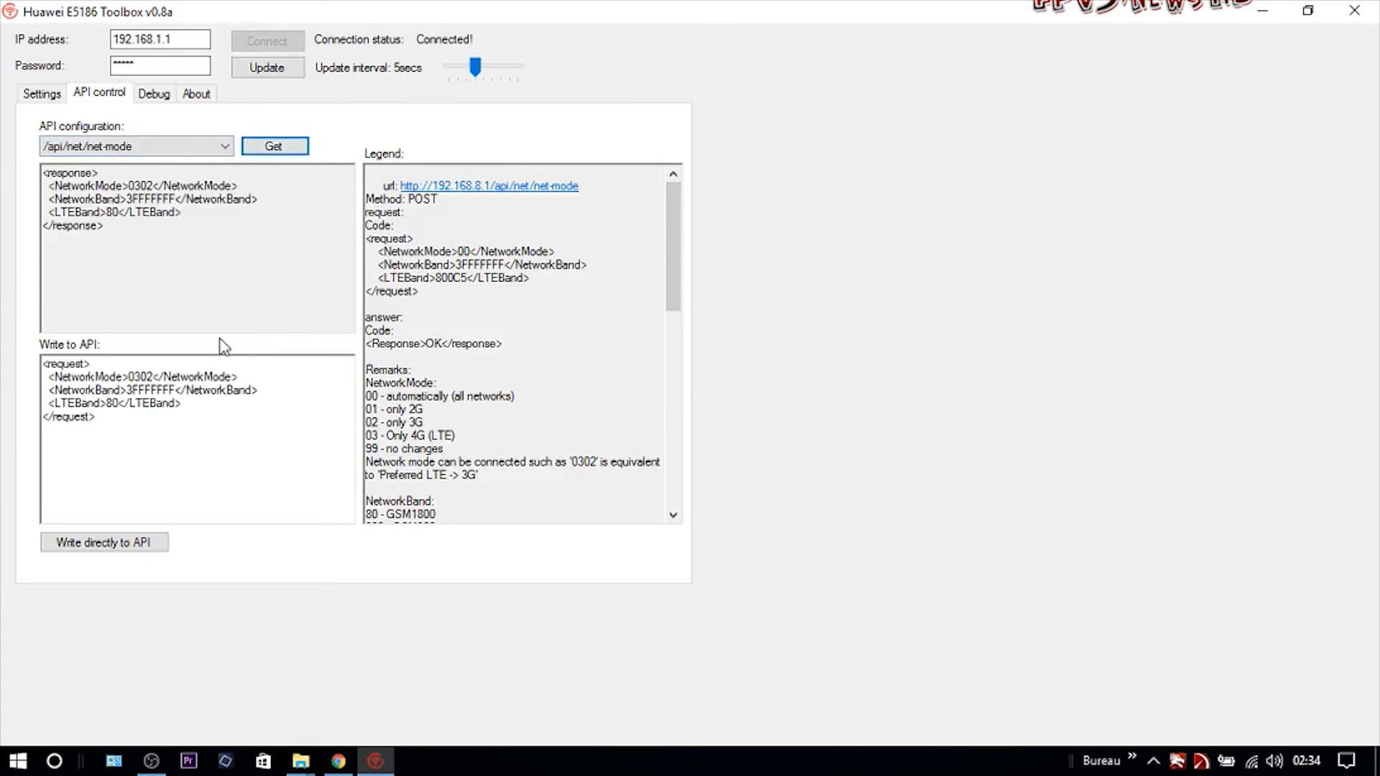
# Confirm on the router's browser page that it is connected to Orange F over 3G+.
pyautogui.click(352, 764)
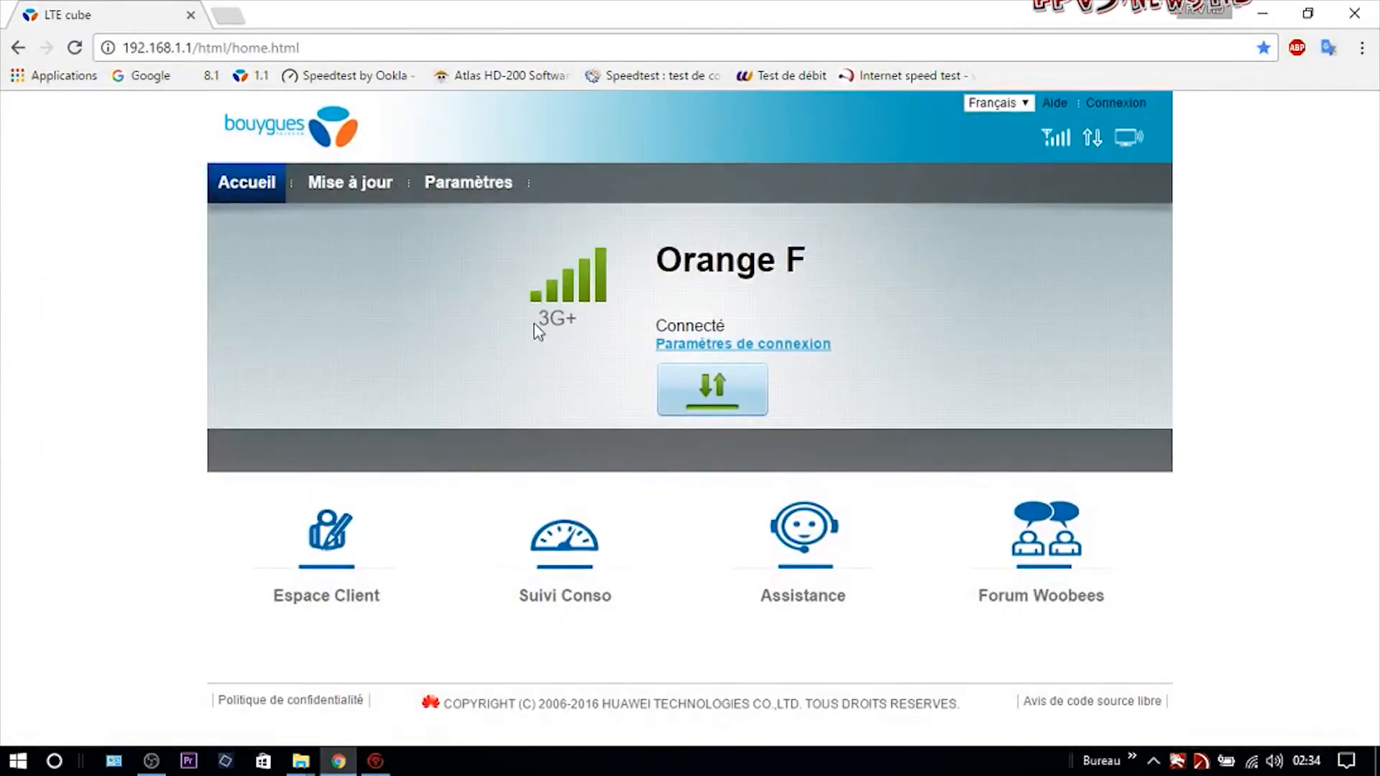
pyautogui.moveTo(534, 330); pyautogui.dragTo(582, 323)
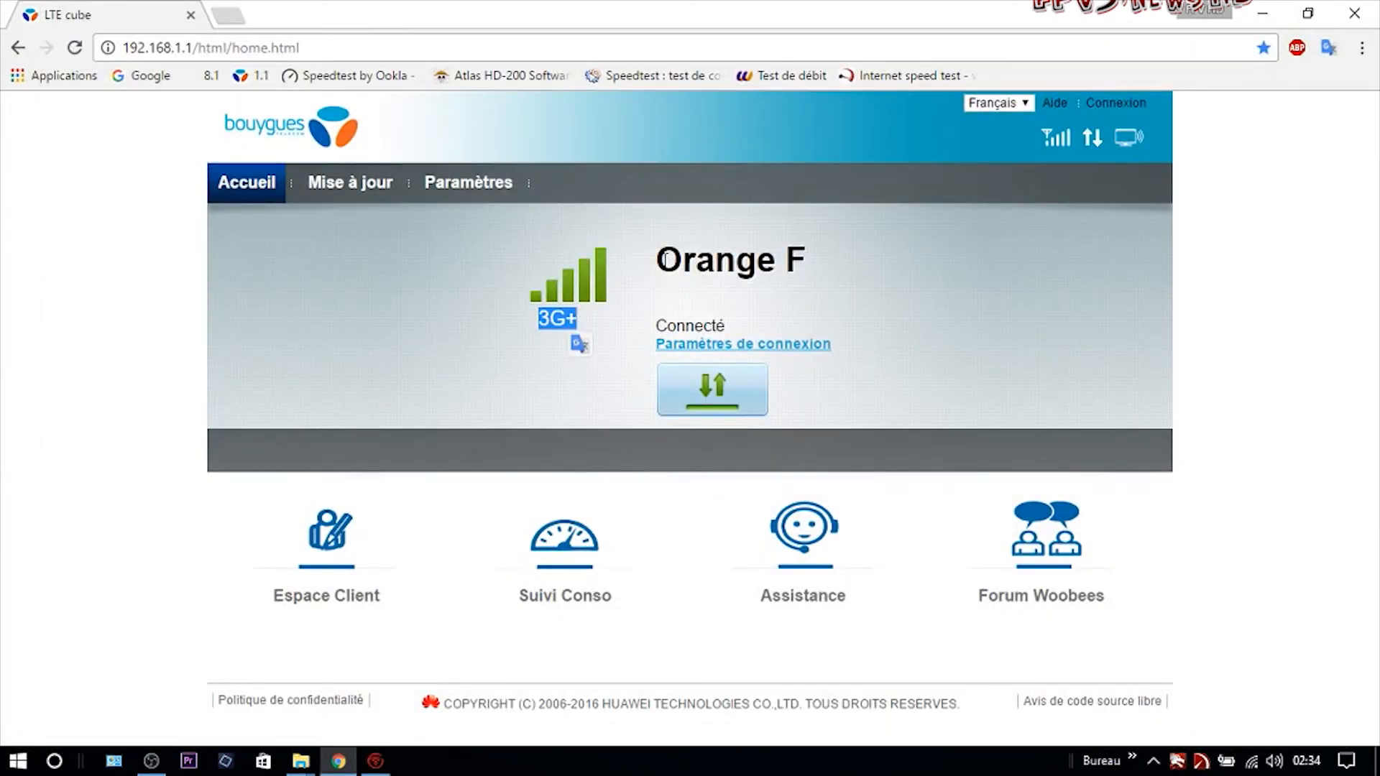
pyautogui.moveTo(655, 260); pyautogui.dragTo(850, 263)
pyautogui.click(853, 268)
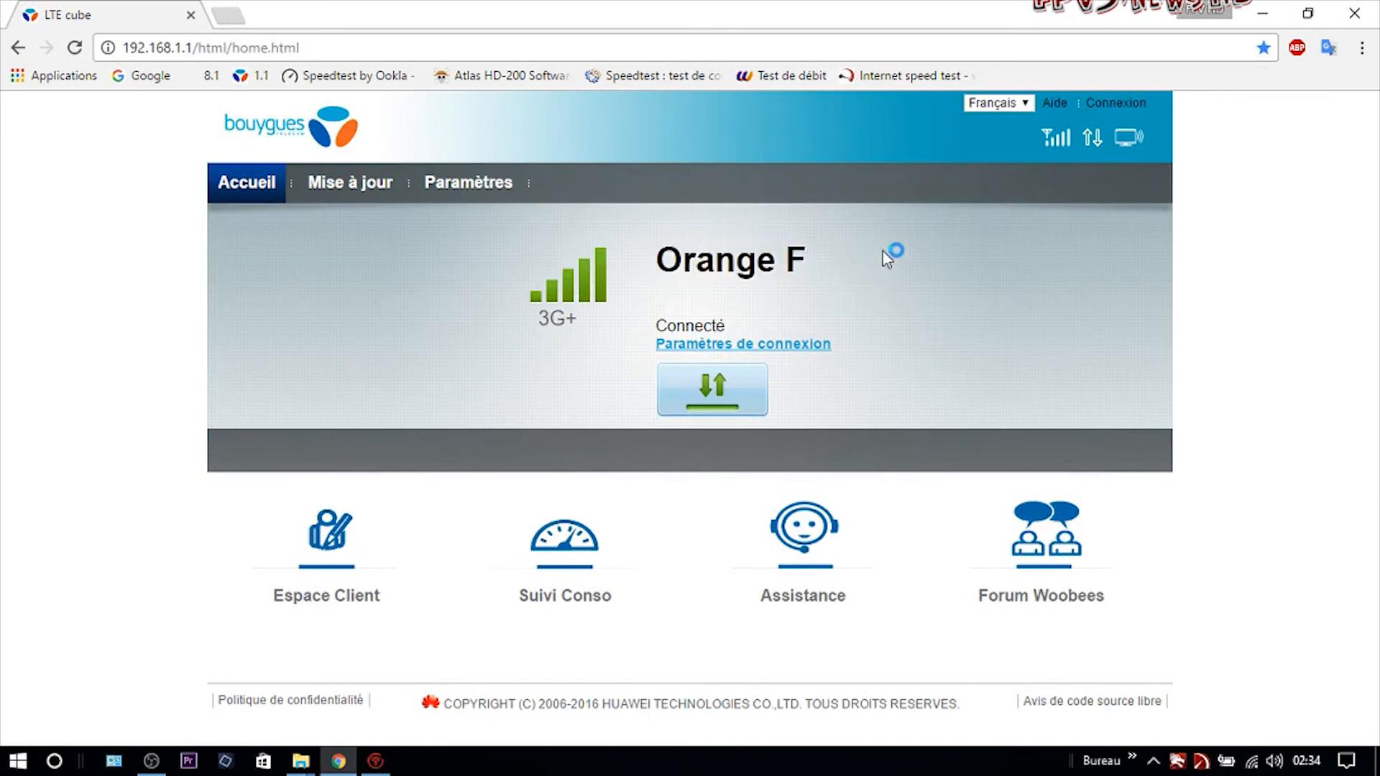
pyautogui.click(1262, 14)
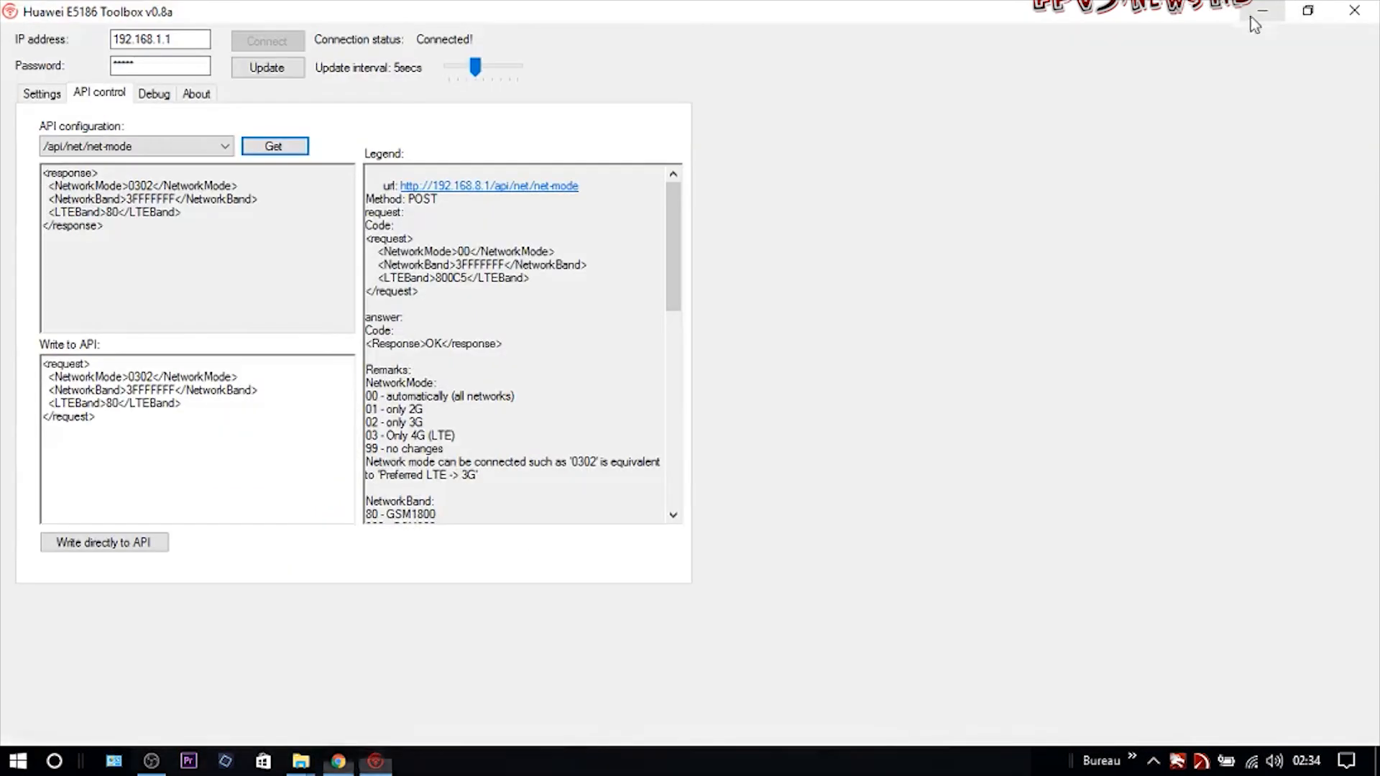
# Check Orange F in the Toolbox device information, then go back to API control.
pyautogui.click(27, 94)
pyautogui.moveTo(543, 231); pyautogui.dragTo(496, 258)
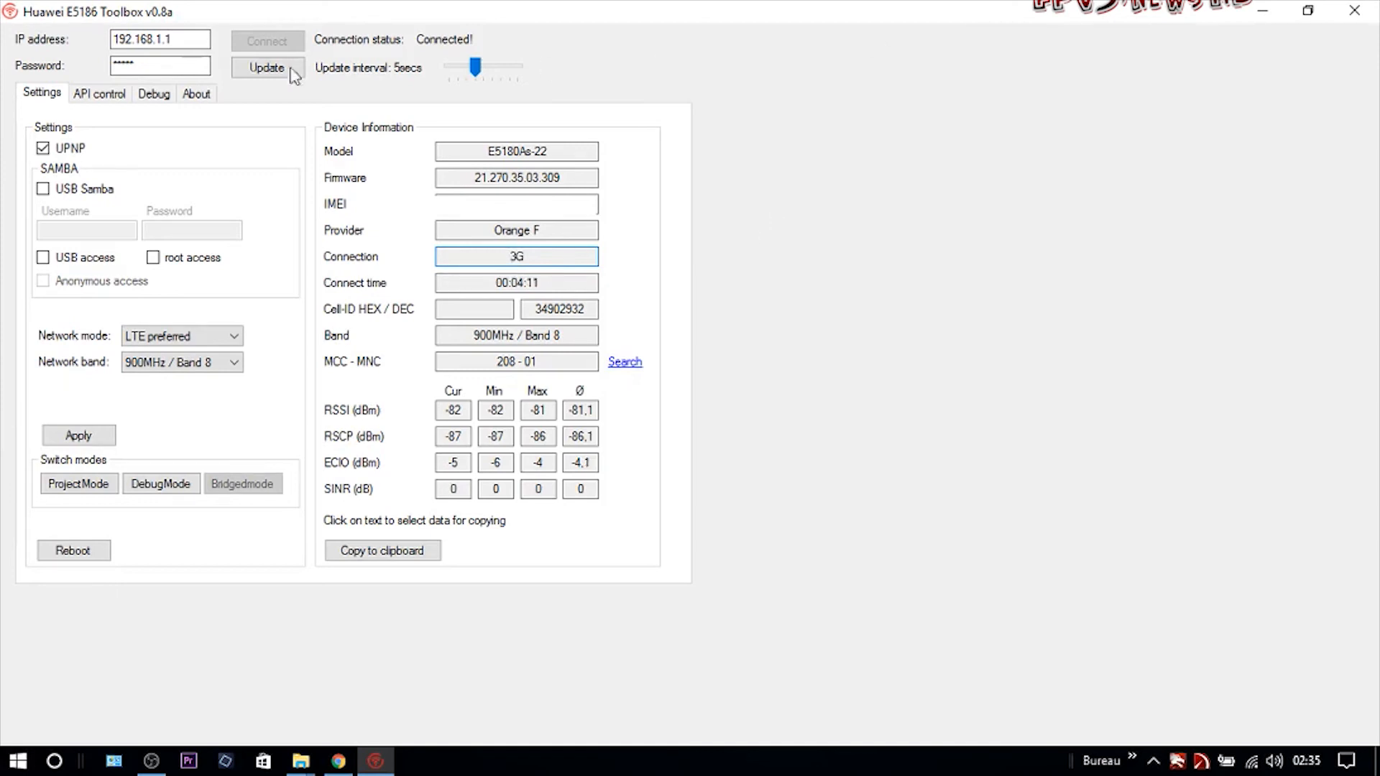
pyautogui.click(89, 103)
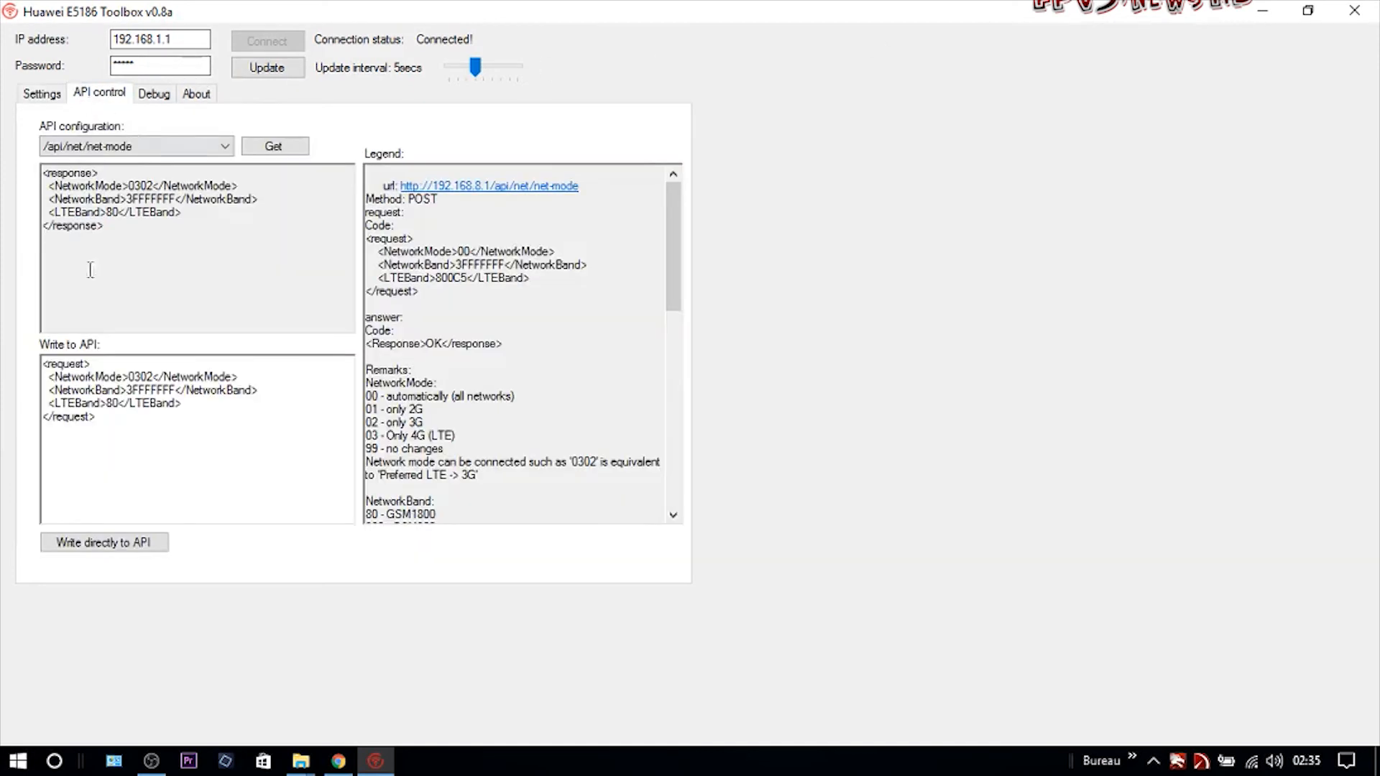
pyautogui.scroll(-10, 439, 431)
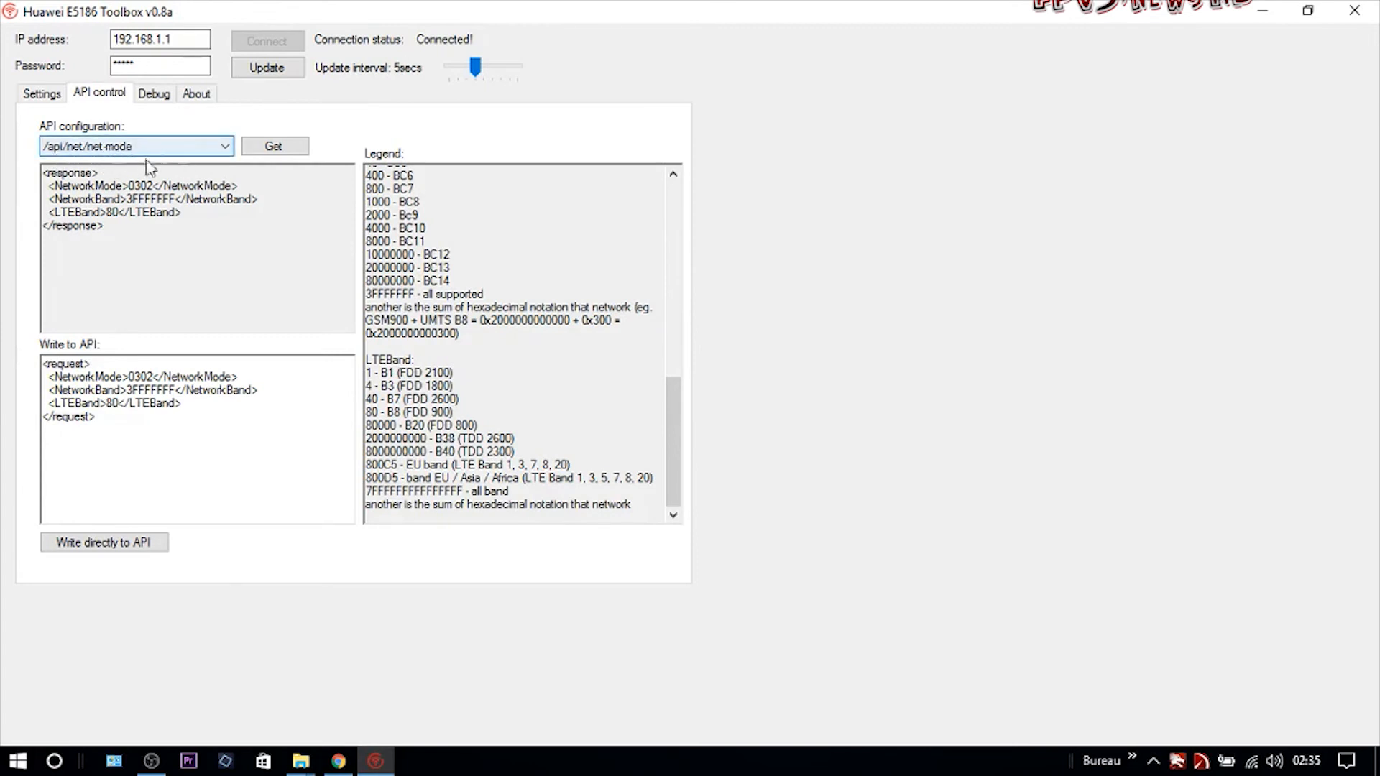
pyautogui.scroll(10, 557, 352)
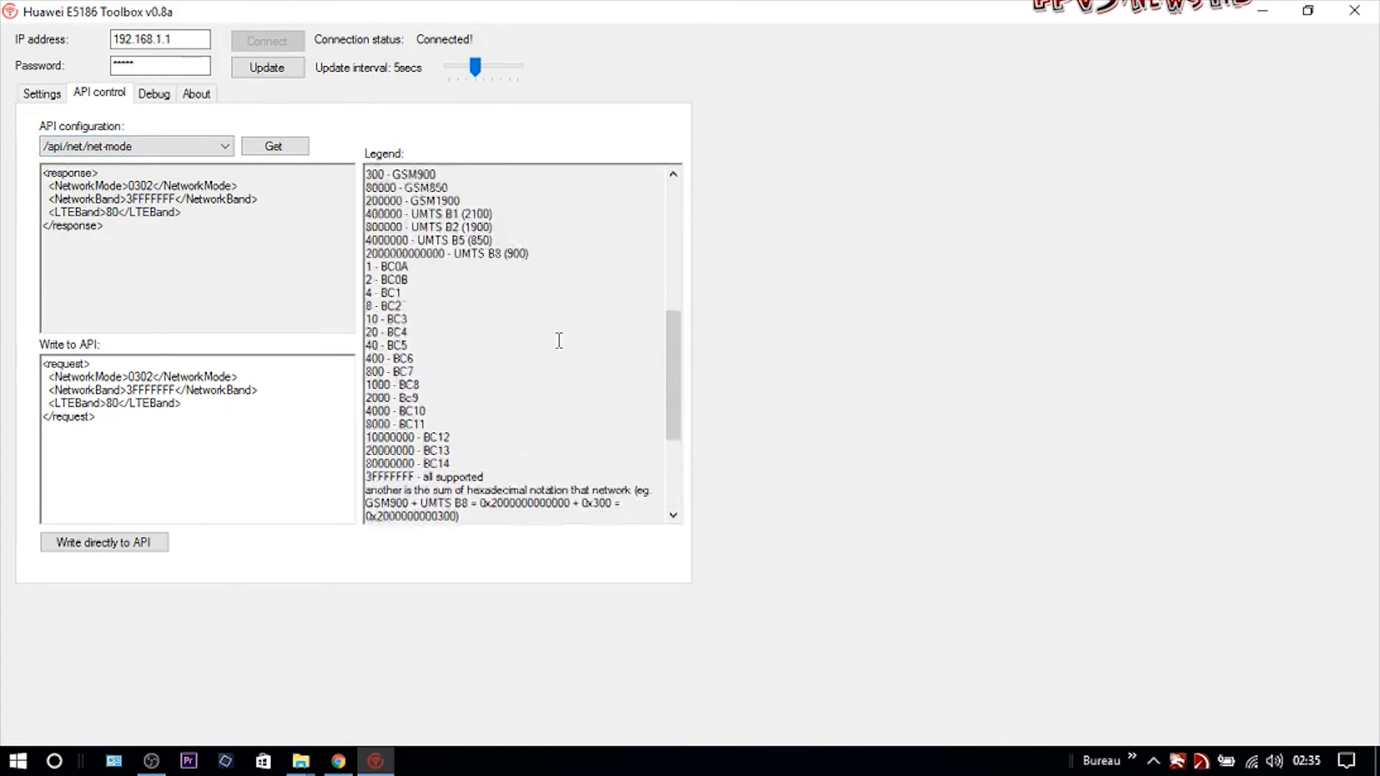
pyautogui.scroll(-10, 558, 339)
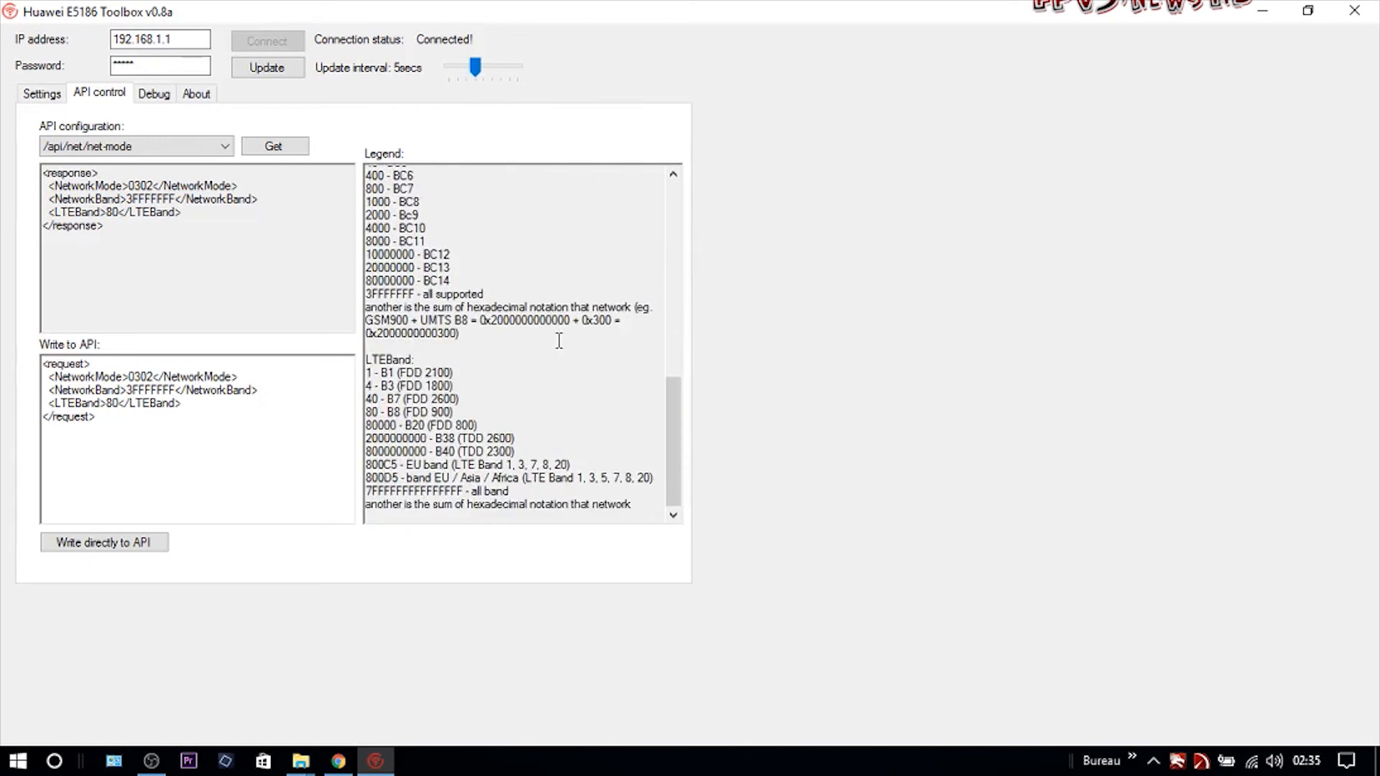
pyautogui.click(519, 391)
pyautogui.moveTo(434, 400); pyautogui.dragTo(460, 399)
pyautogui.click(473, 400)
pyautogui.moveTo(398, 429); pyautogui.dragTo(354, 429)
pyautogui.moveTo(405, 426); pyautogui.dragTo(497, 427)
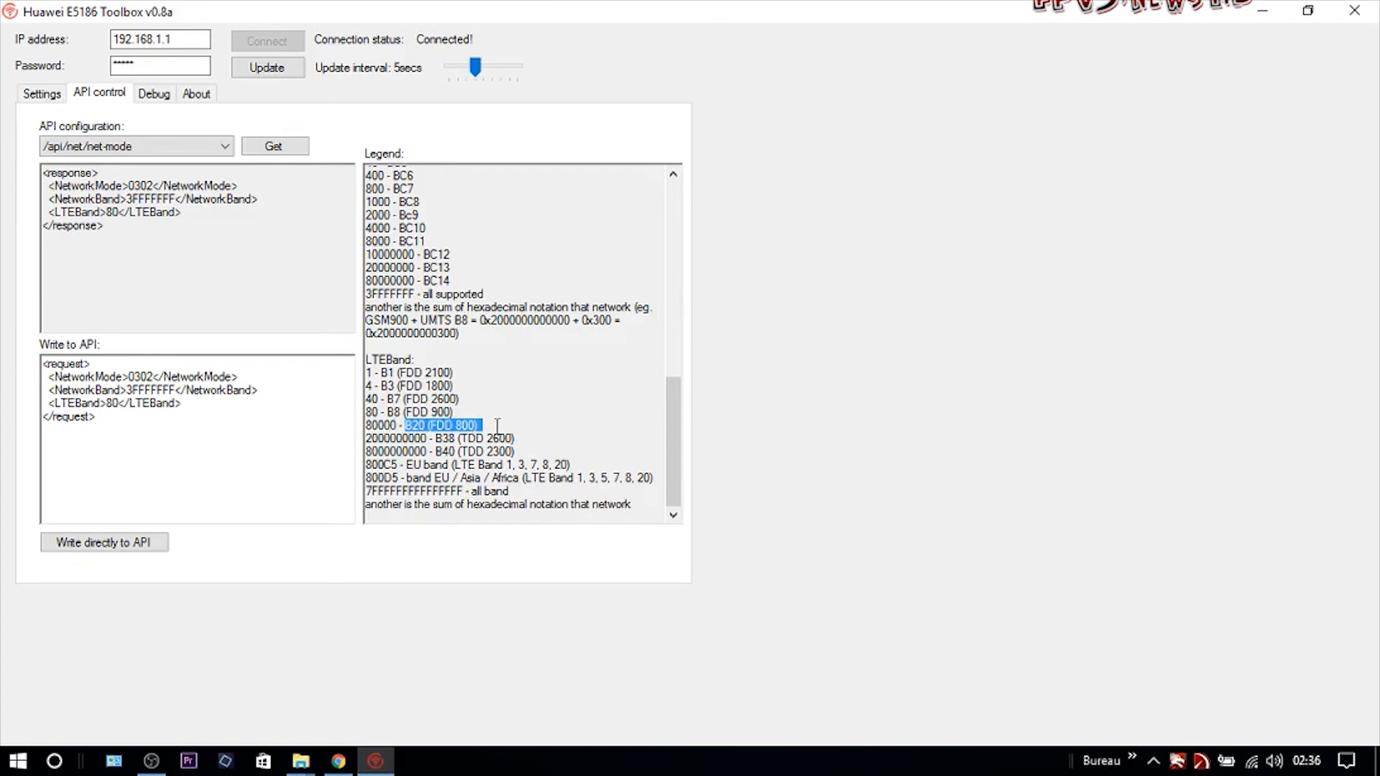
pyautogui.moveTo(400, 425)
pyautogui.mouseDown()
pyautogui.moveTo(317, 432)
pyautogui.moveTo(396, 428)
pyautogui.mouseUp()
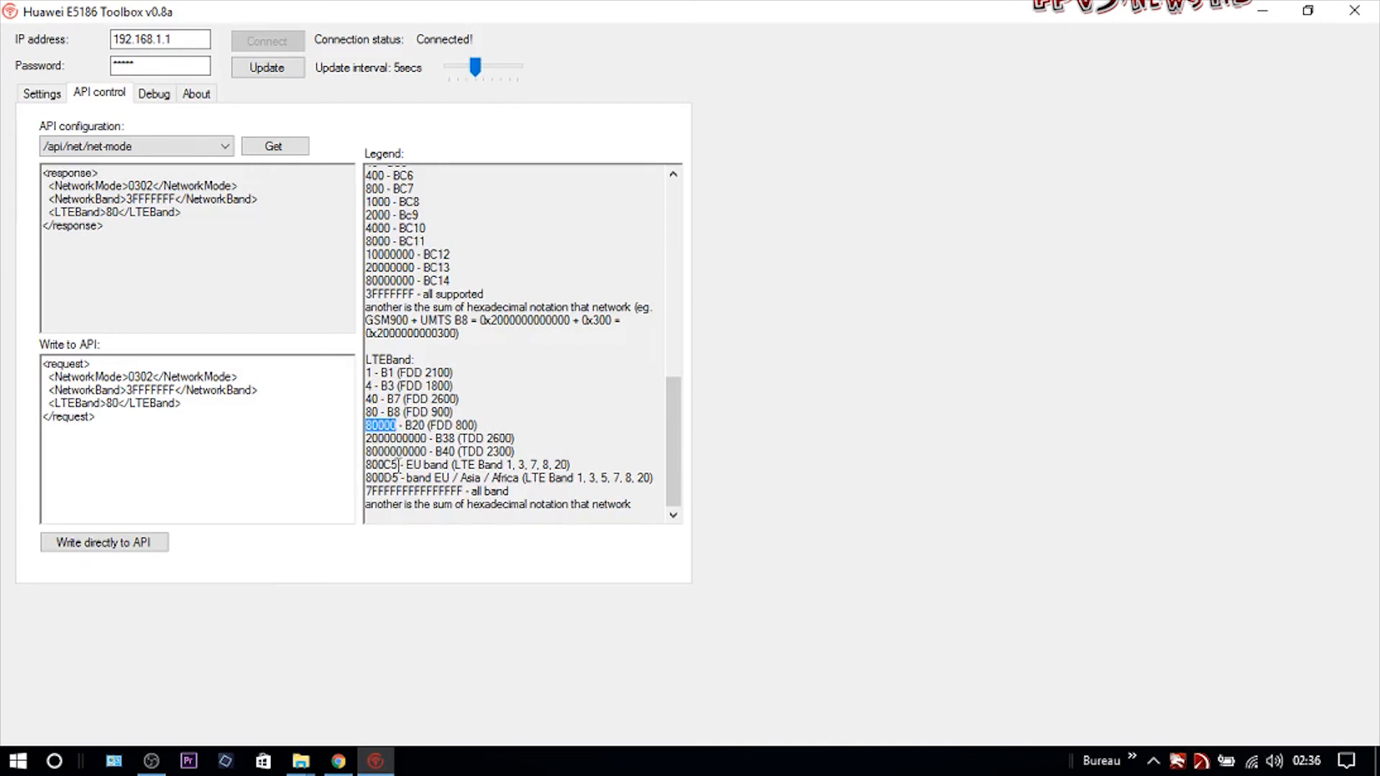
pyautogui.moveTo(397, 464); pyautogui.dragTo(344, 465)
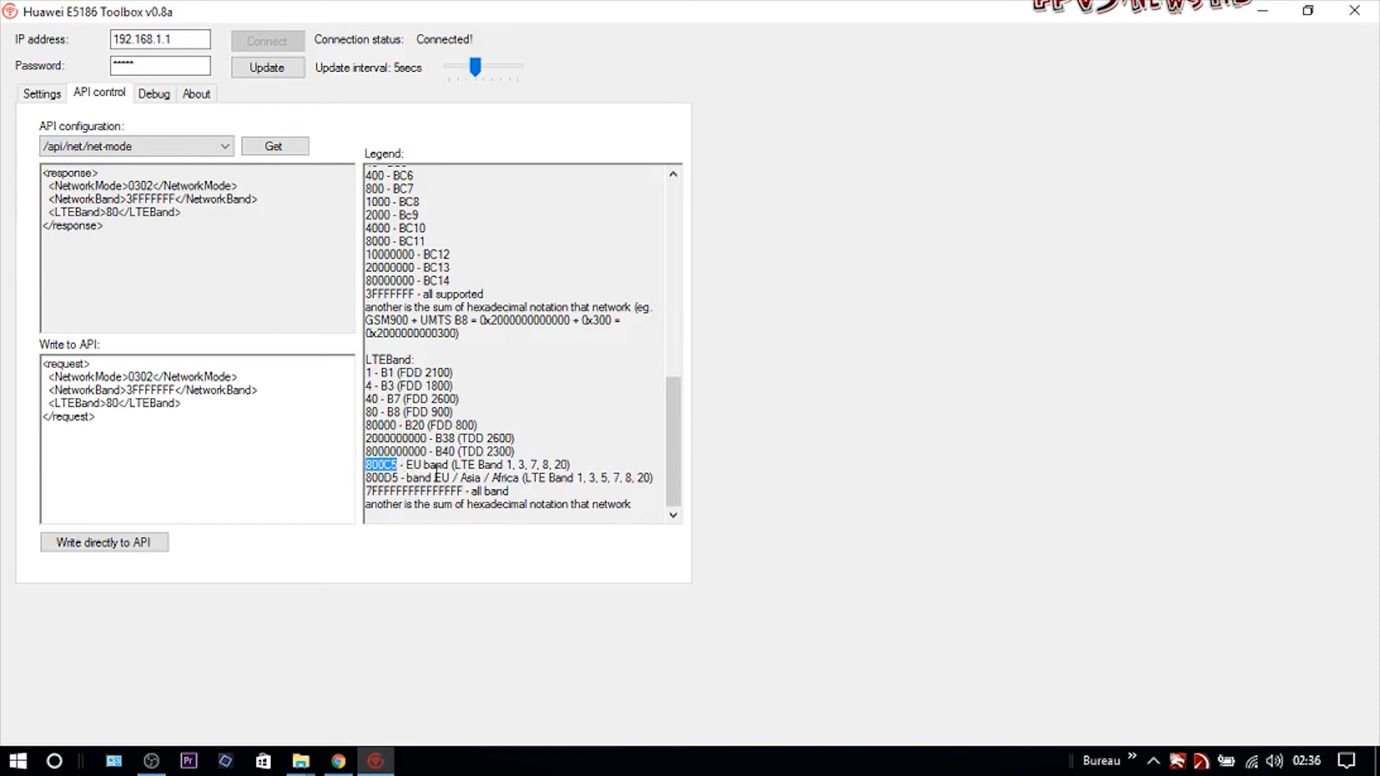
# Change LTEBand from 80 to 40 (band B7, FDD 2600) in the Write to API request.
pyautogui.click(482, 428)
pyautogui.moveTo(377, 399); pyautogui.dragTo(349, 404)
pyautogui.doubleClick(112, 403)
pyautogui.write('40')
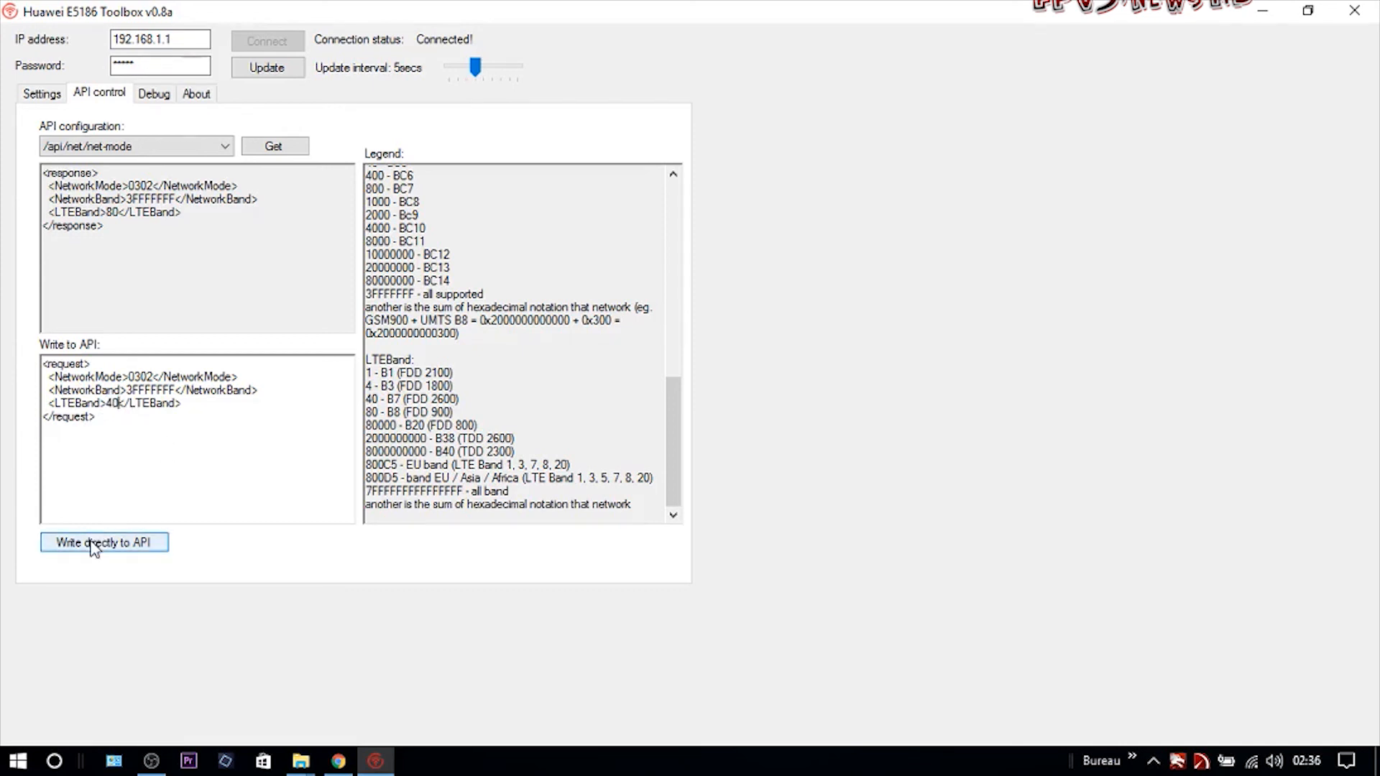
# Write LTEBand 40 to the router, confirm with Oui, and check the LTE cube page.
pyautogui.click(91, 544)
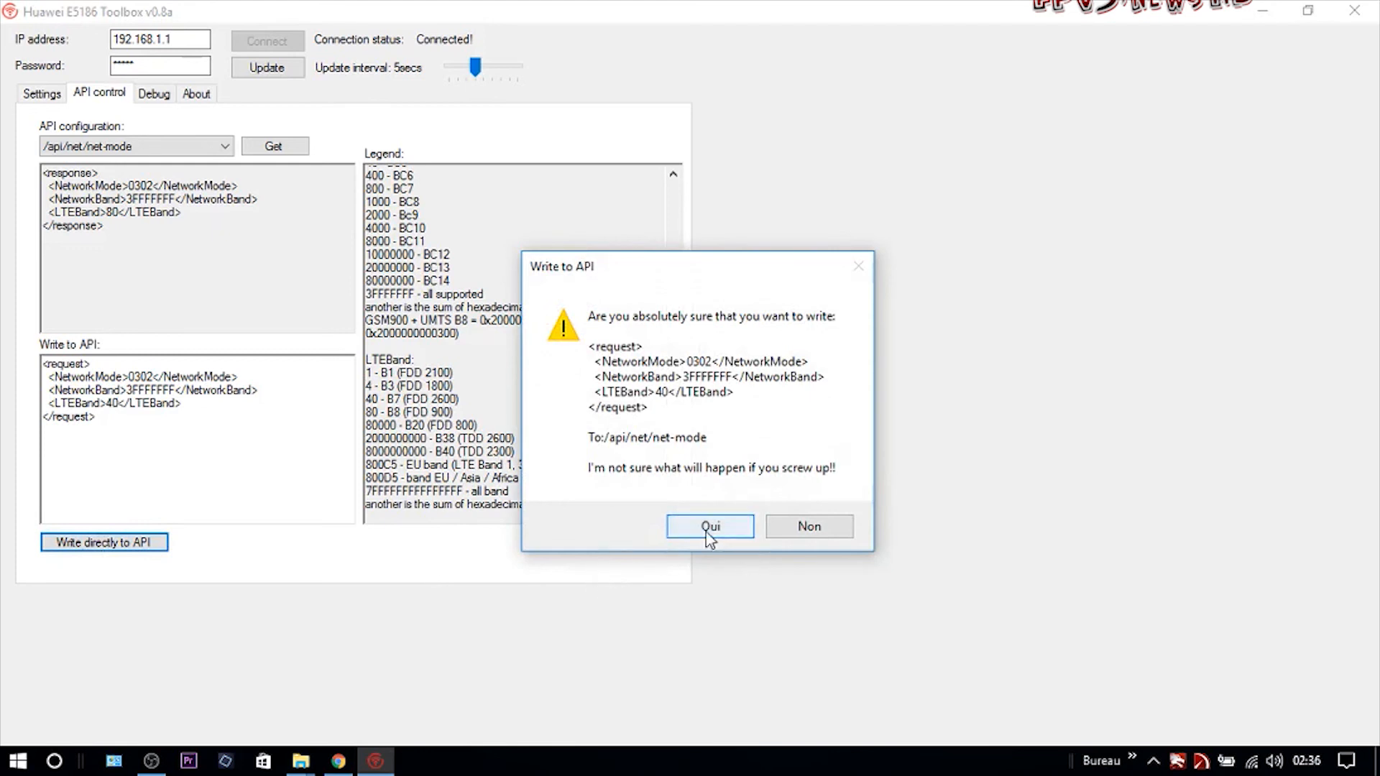
pyautogui.click(710, 529)
pyautogui.click(338, 761)
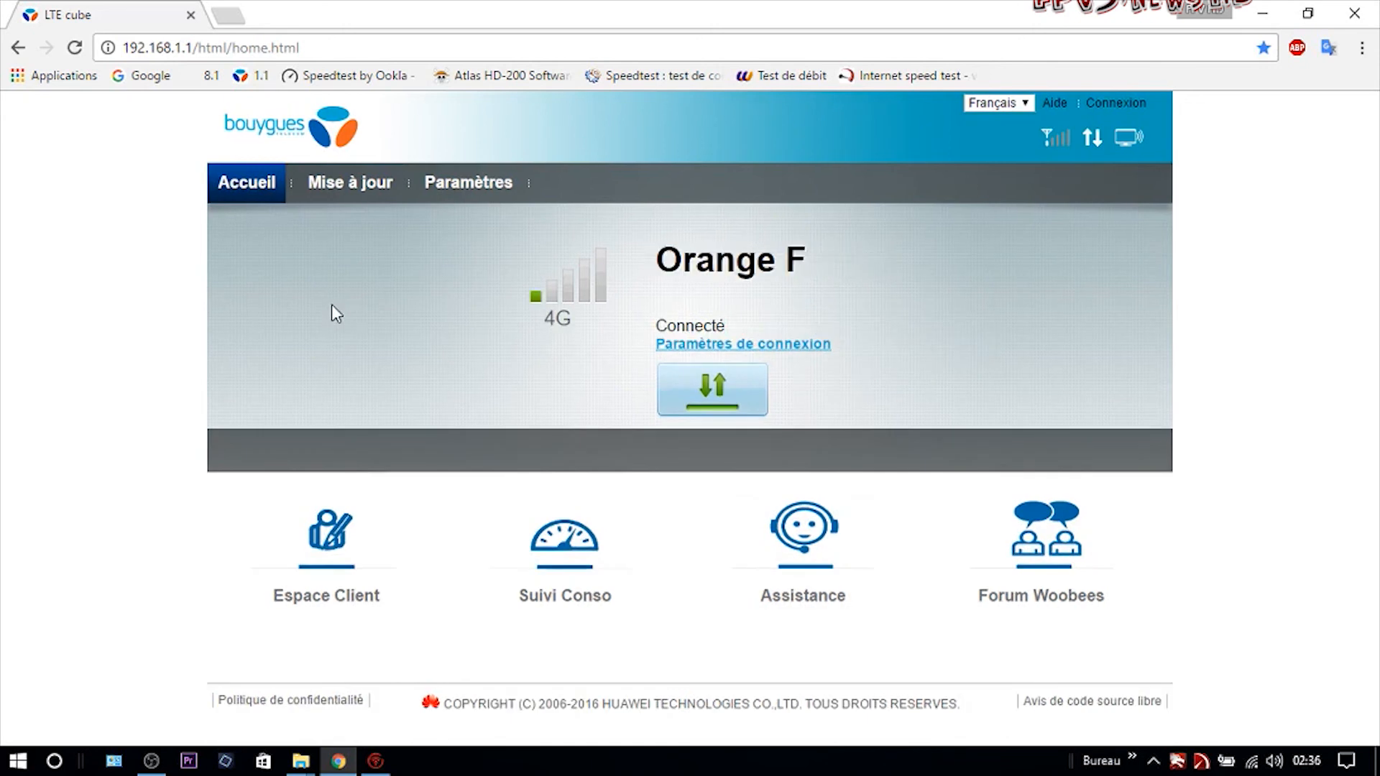
# Run Speedtest by Ookla (29 ms, 46.40 down, 6.72 up Mbps), then return to the LTE cube tab.
pyautogui.click(229, 15)
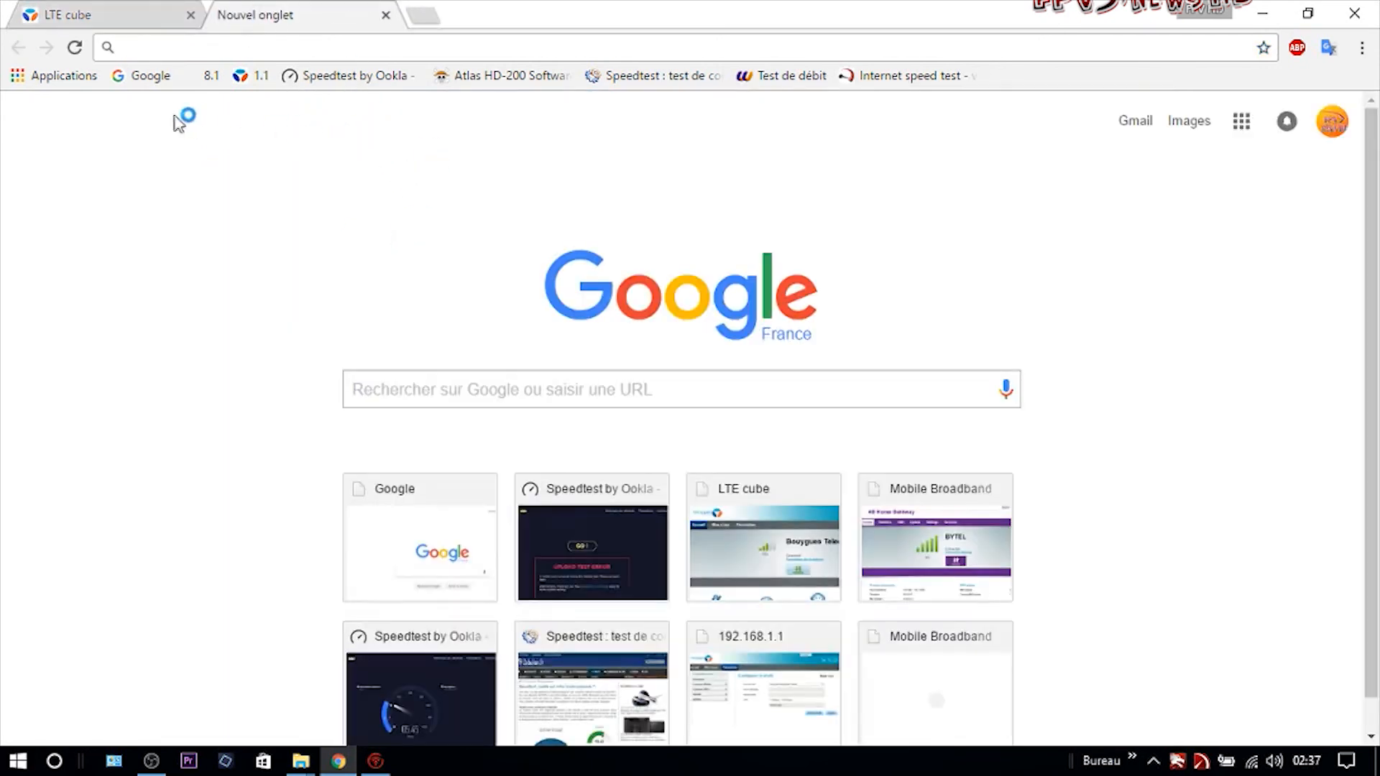
pyautogui.click(363, 76)
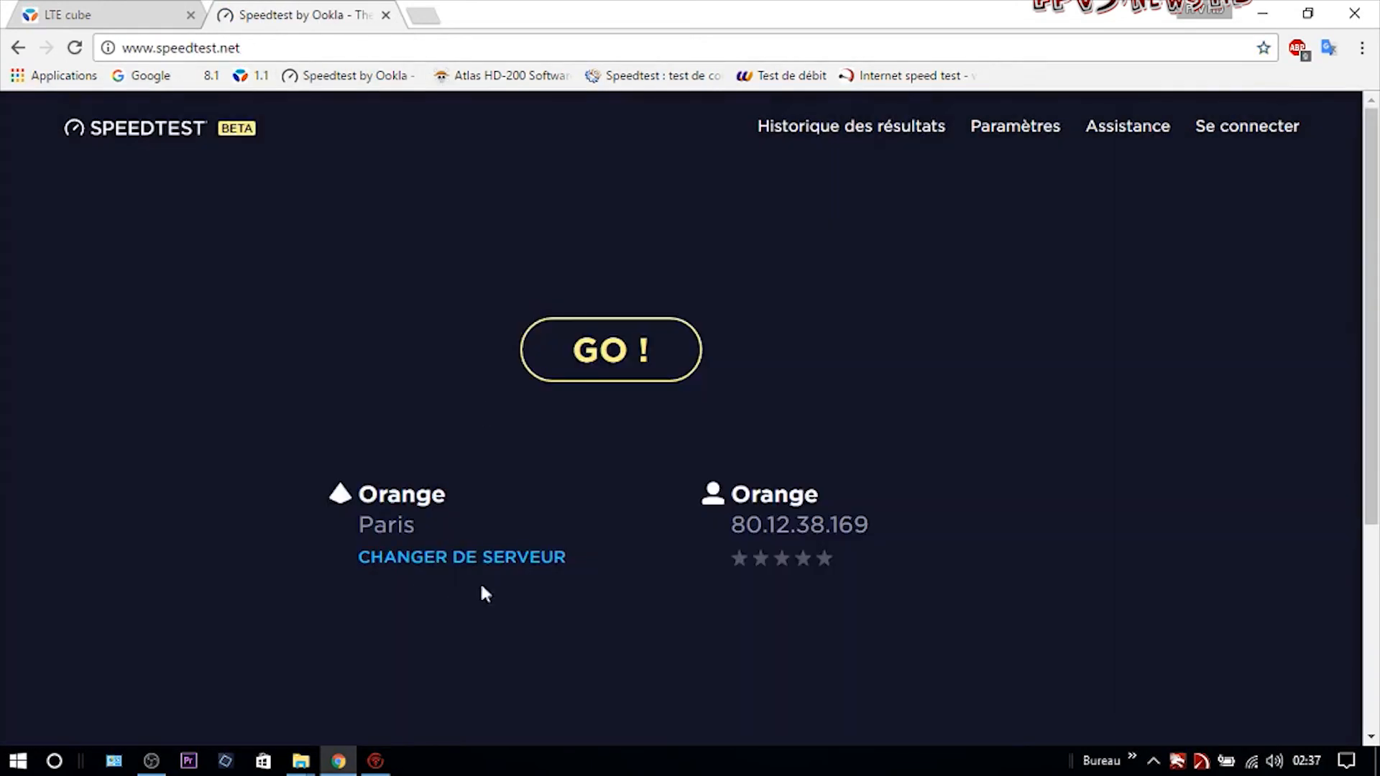
pyautogui.click(621, 372)
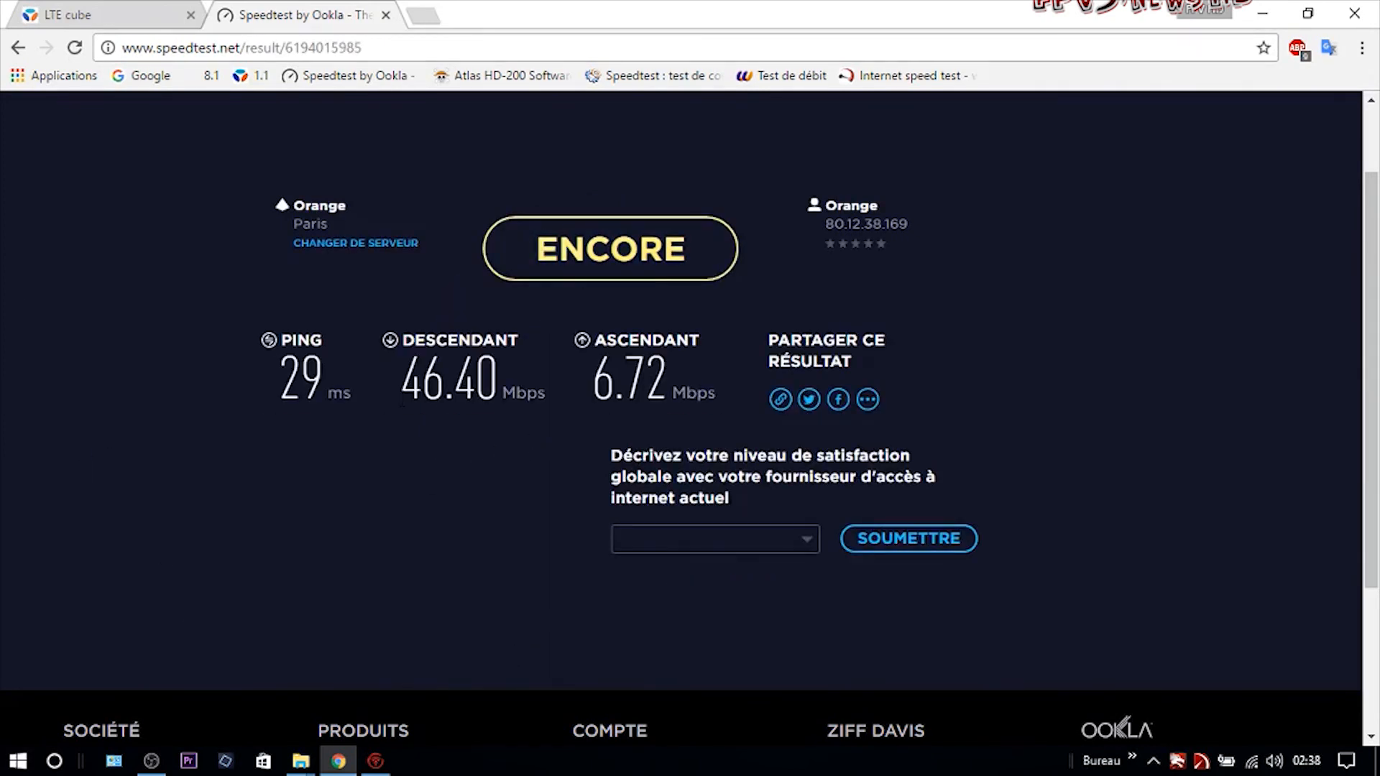
pyautogui.click(109, 14)
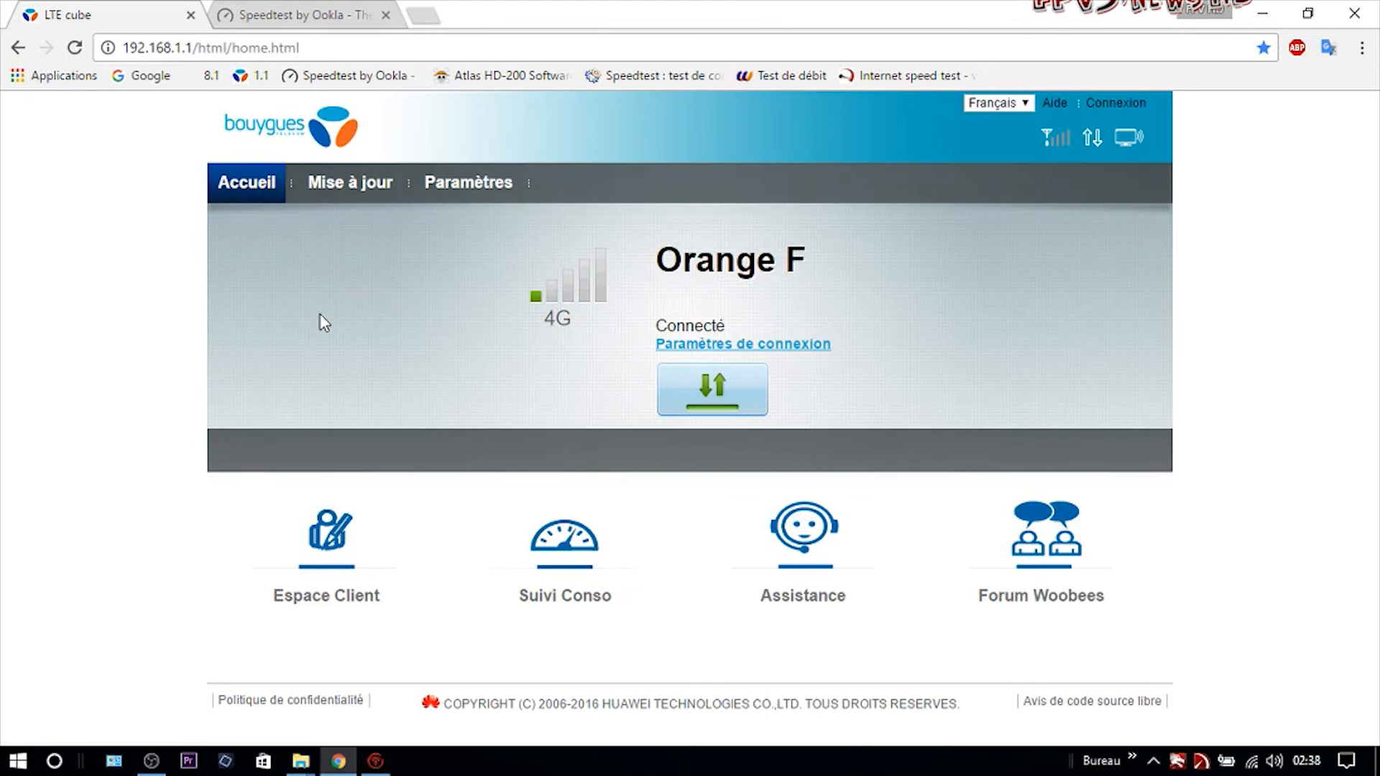